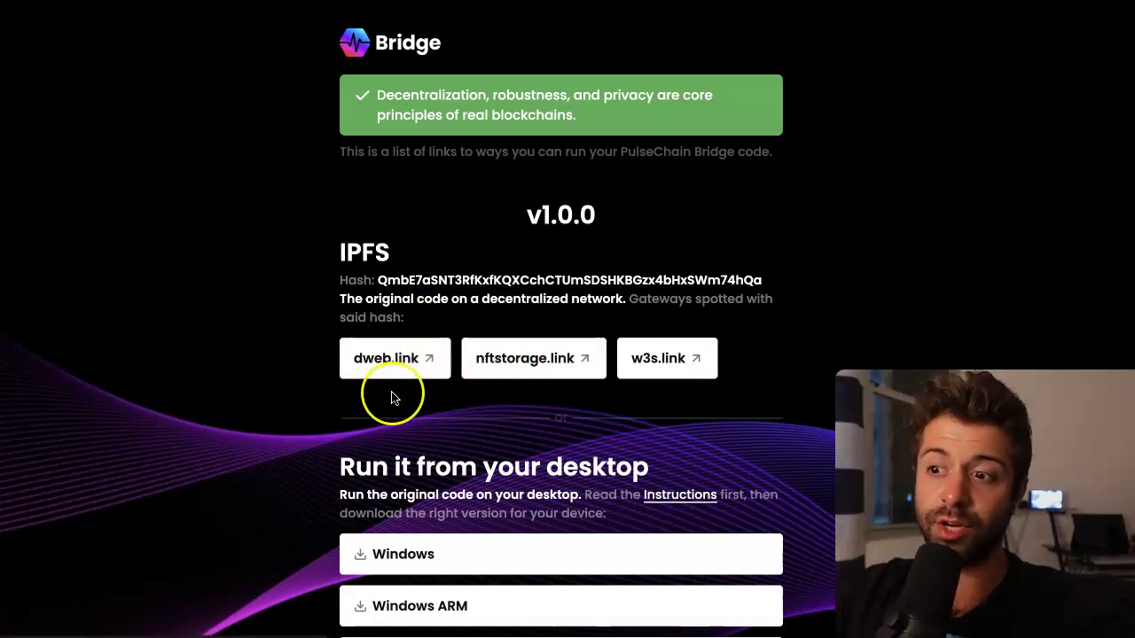
# Open the bridge through the dweb.link IPFS gateway, look over its transfer direction option, and return to the list of links
pyautogui.click(402, 364)
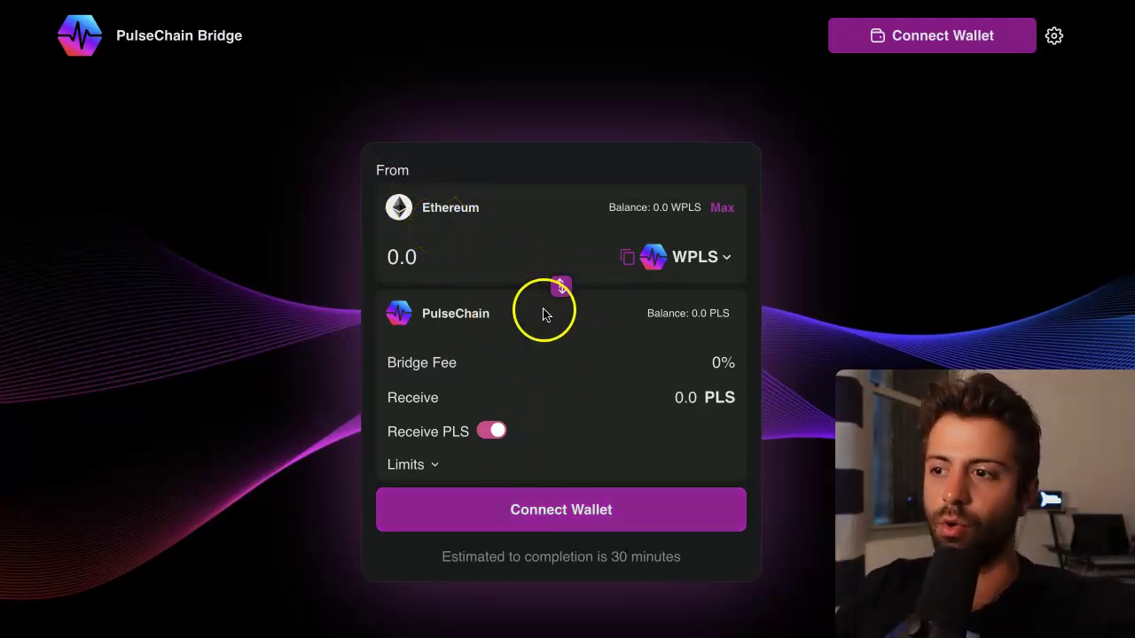
pyautogui.click(561, 288)
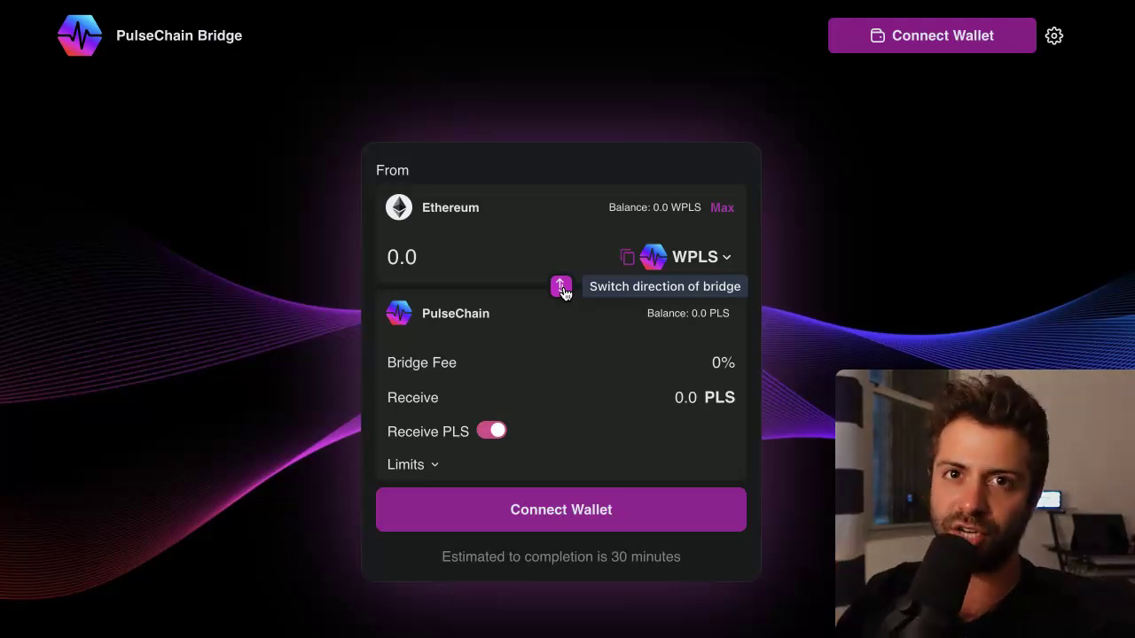
pyautogui.click(226, 261)
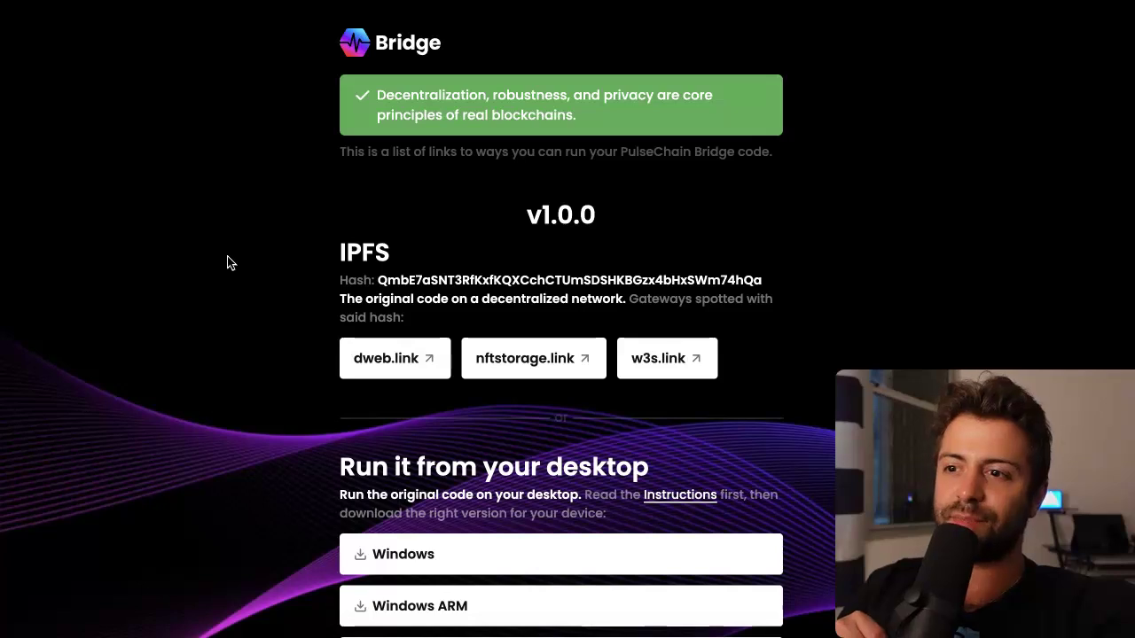
# Open the bridge through the nftstorage.link IPFS gateway, view its interface, and return to the list of links
pyautogui.moveTo(326, 241)
pyautogui.mouseDown()
pyautogui.moveTo(362, 245)
pyautogui.moveTo(346, 271)
pyautogui.mouseUp()
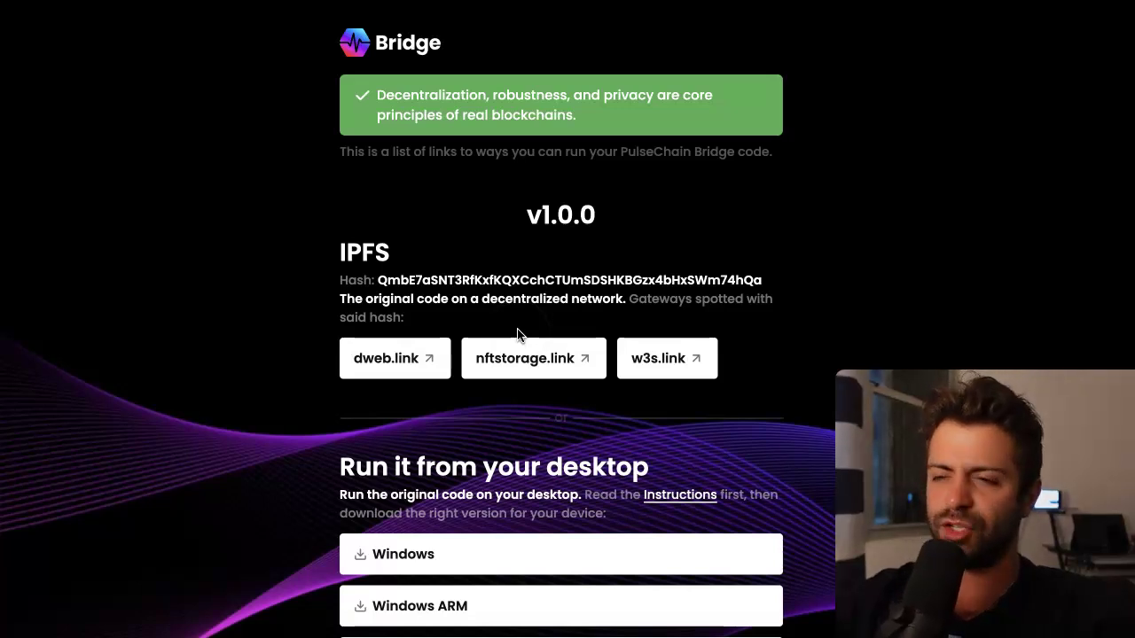
pyautogui.click(499, 373)
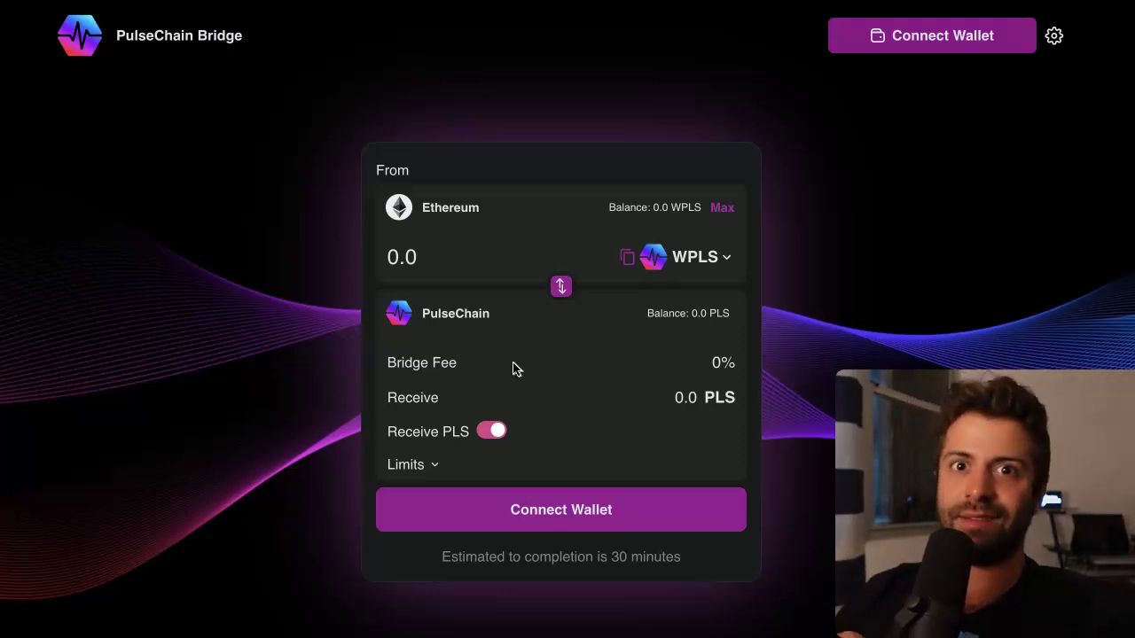
pyautogui.click(248, 37)
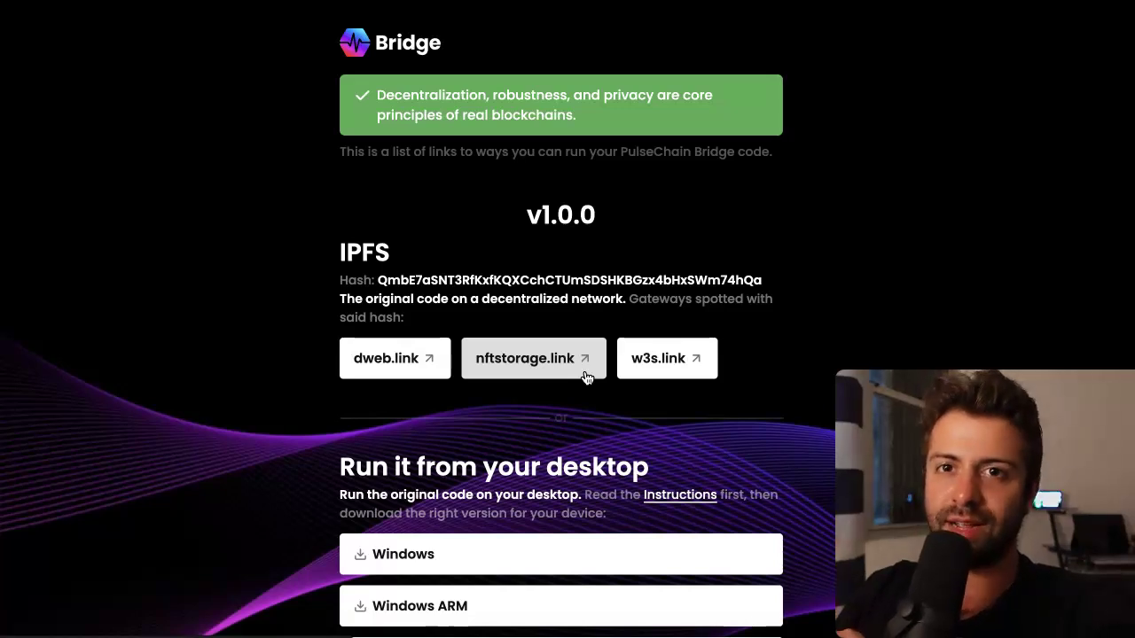
# Download the MacOS version of the desktop bridge code and bring up the Downloads folder
pyautogui.scroll(-5, 586, 378)
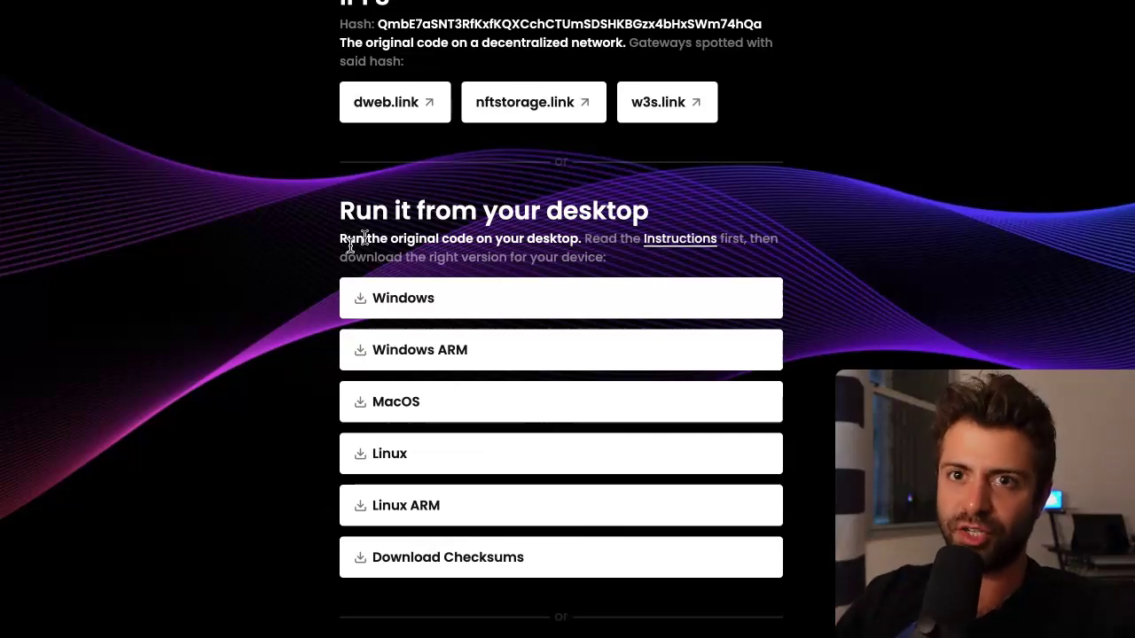
pyautogui.click(309, 231)
pyautogui.click(343, 223)
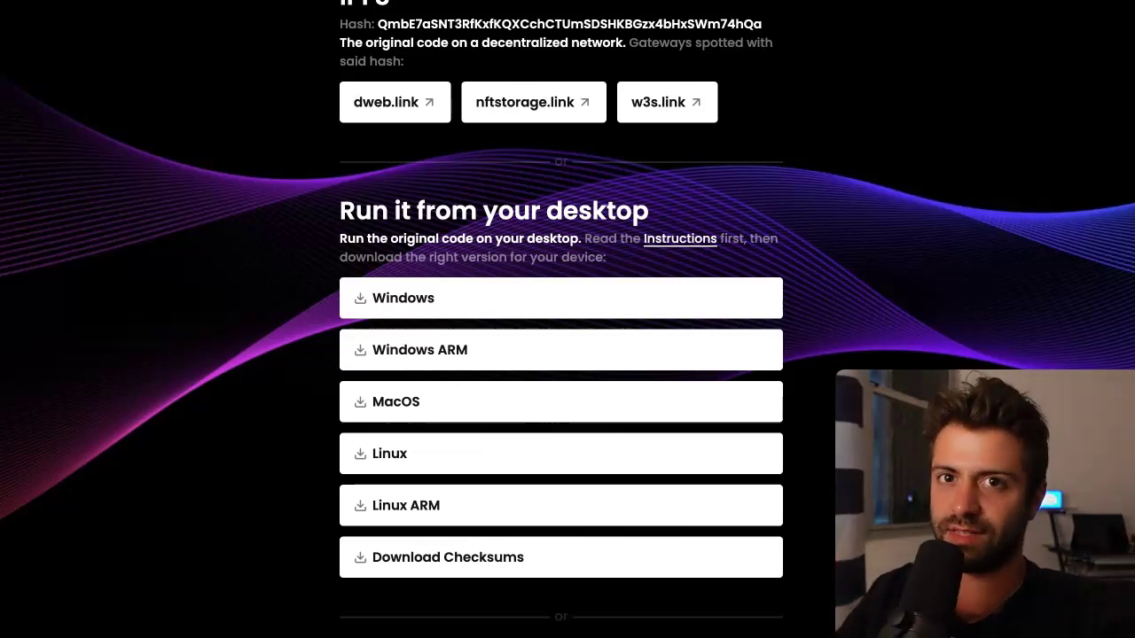
pyautogui.click(245, 201)
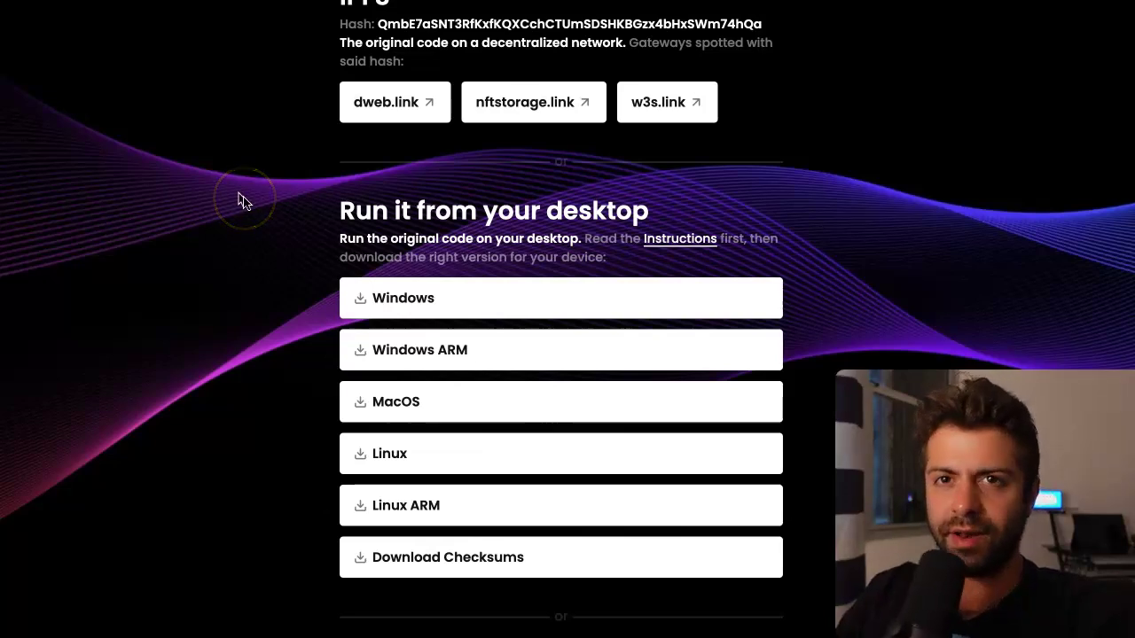
pyautogui.click(417, 289)
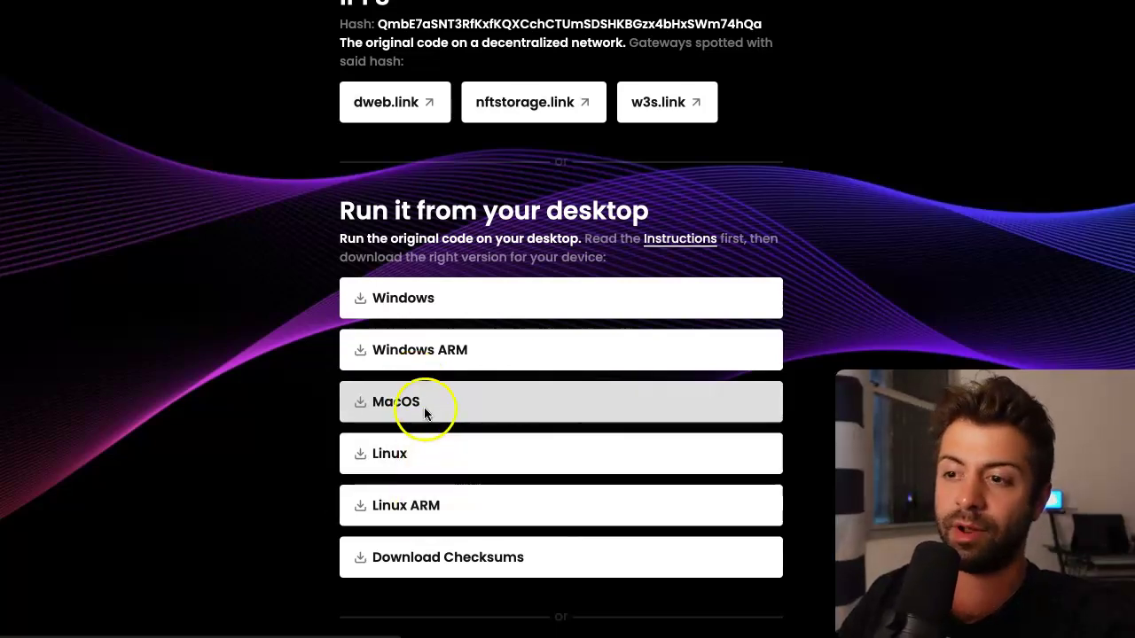
pyautogui.click(426, 405)
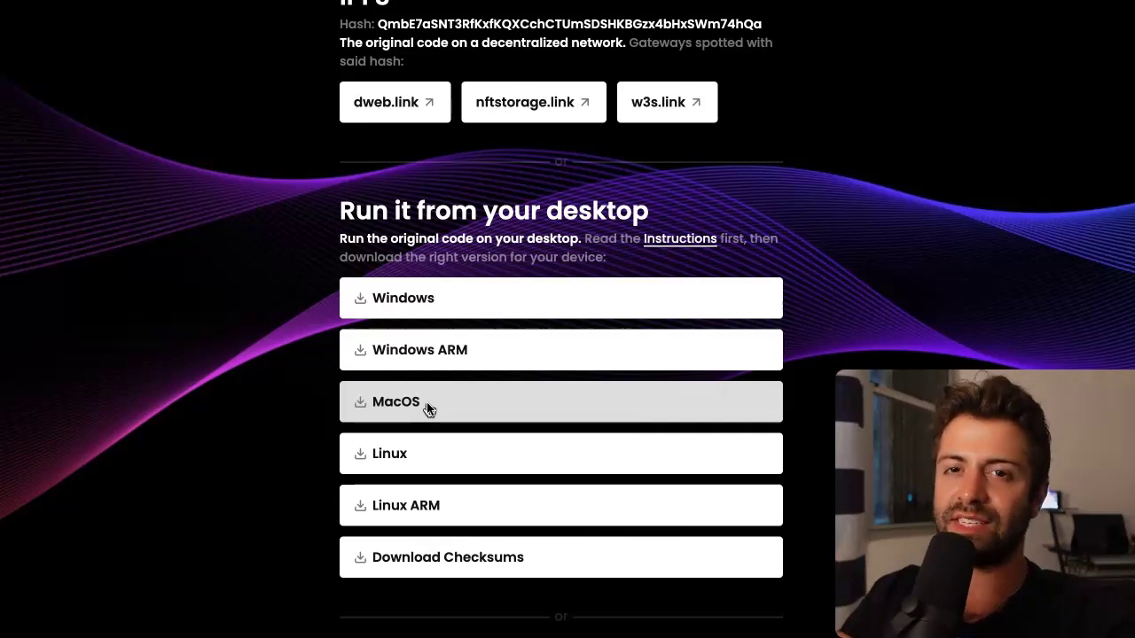
pyautogui.click(373, 457)
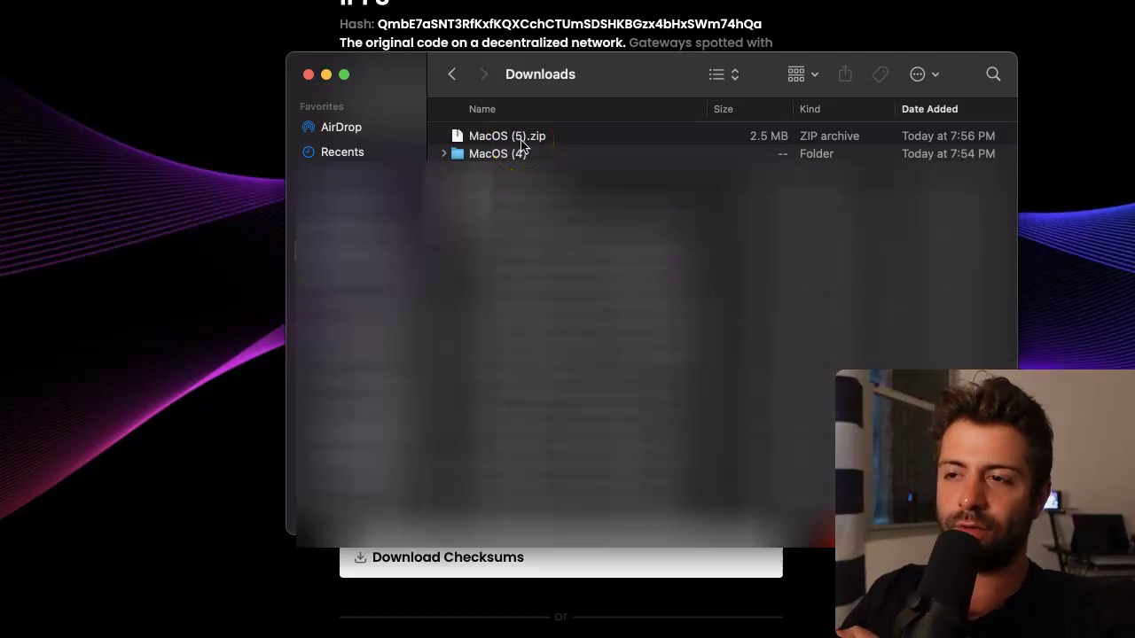
# Extract MacOS (5).zip in the Downloads folder and open the extracted MacOS (5) folder
pyautogui.click(506, 142)
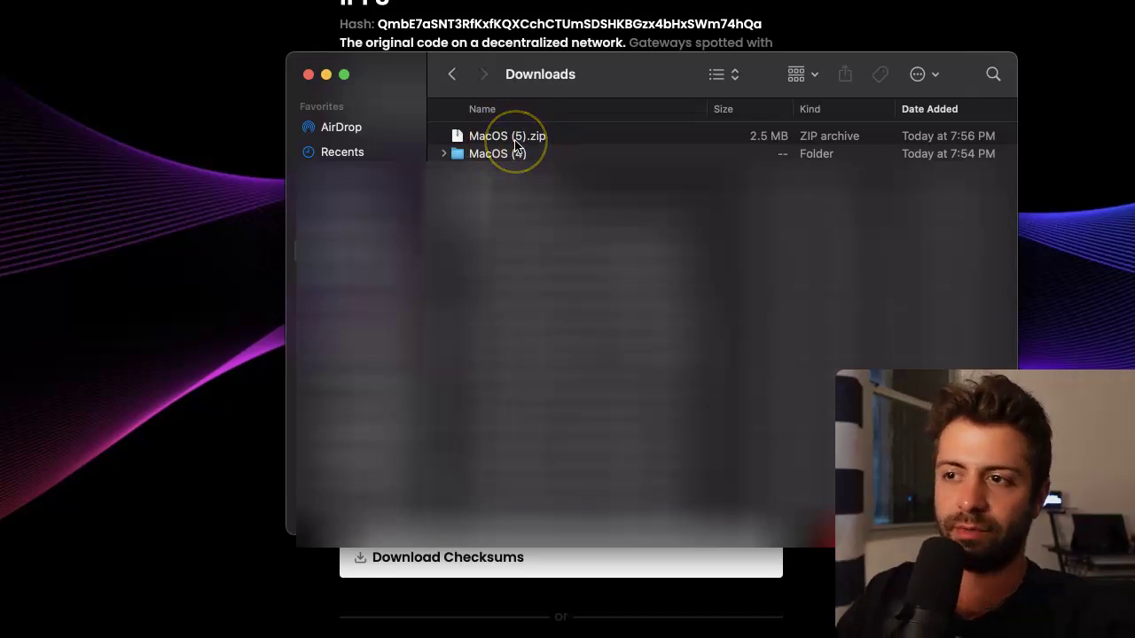
pyautogui.click(486, 144)
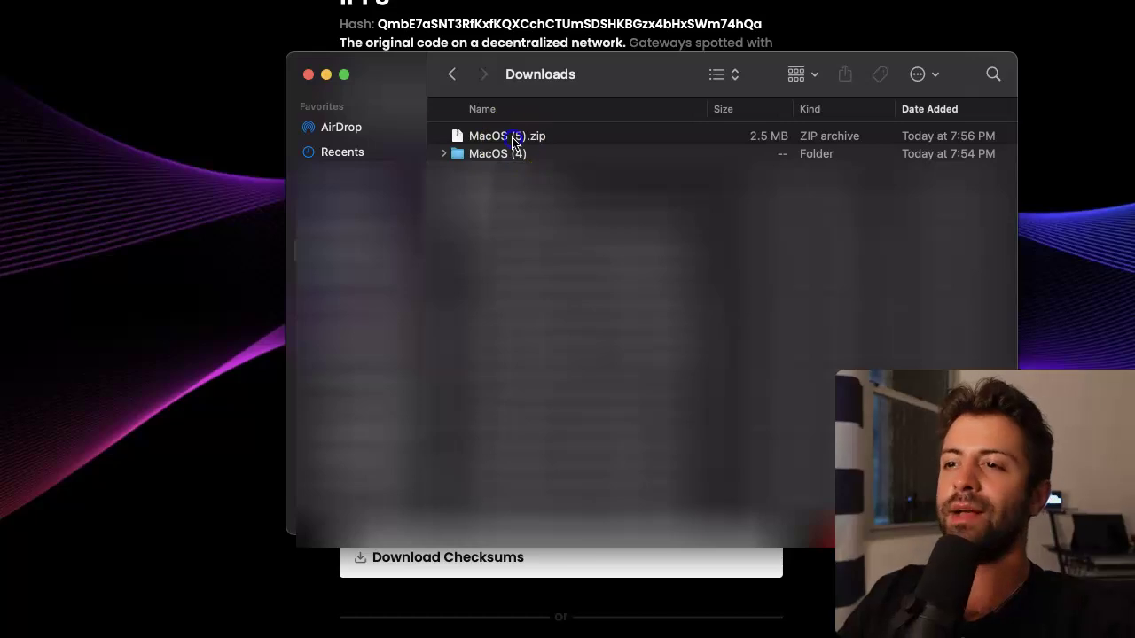
pyautogui.doubleClick(511, 140)
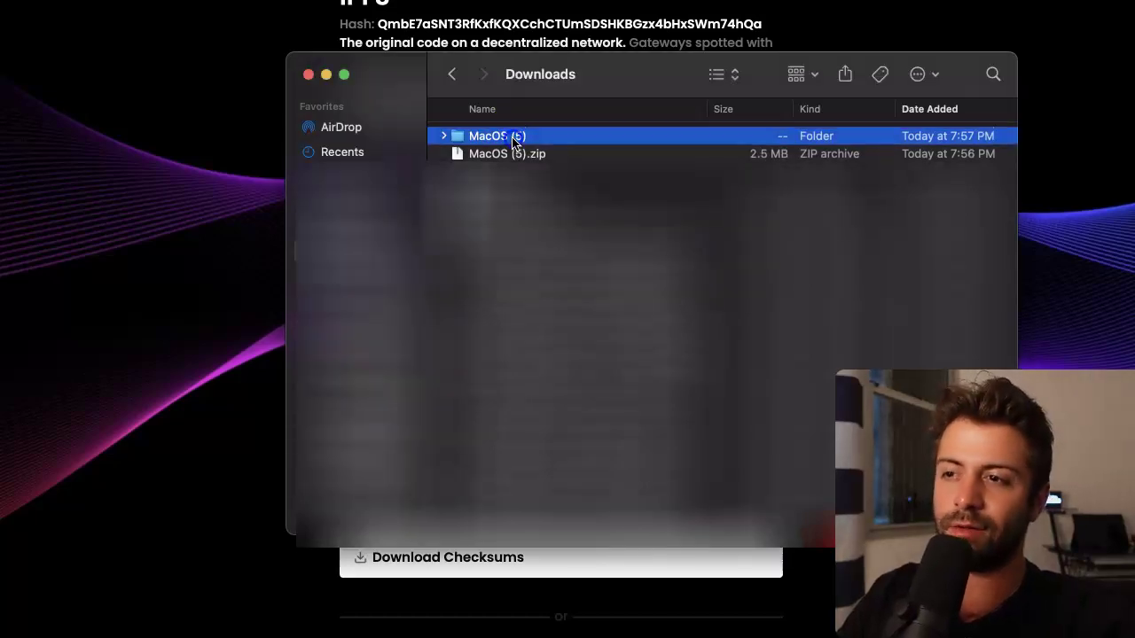
pyautogui.doubleClick(512, 140)
pyautogui.click(520, 180)
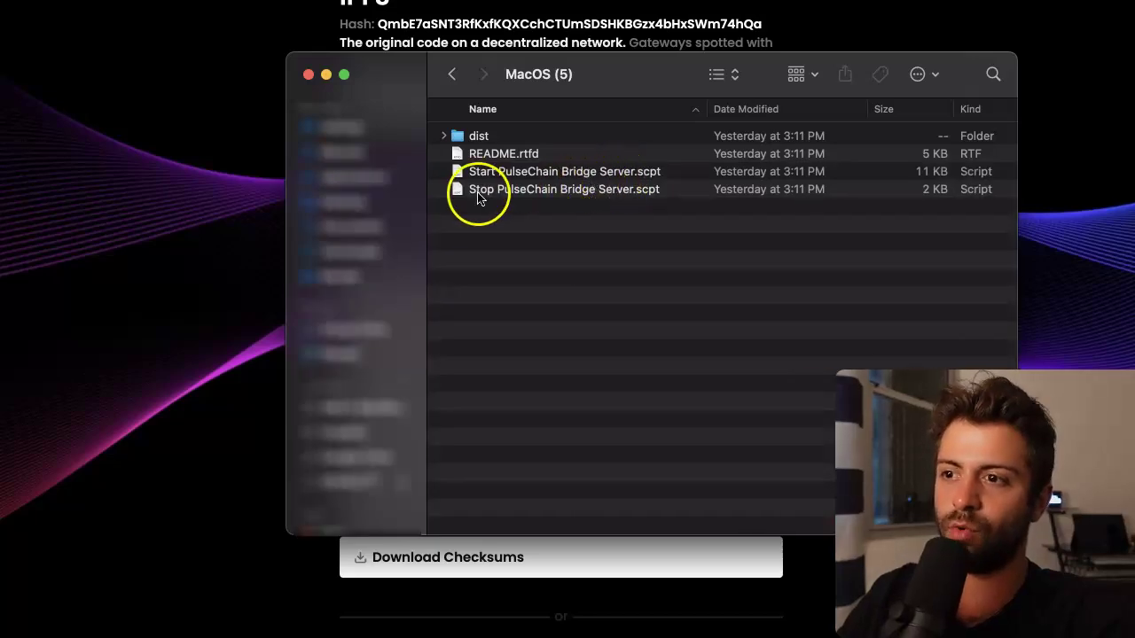
# Open Start PulseChain Bridge Server.scpt in the script editor and run it to launch the local bridge
pyautogui.click(526, 177)
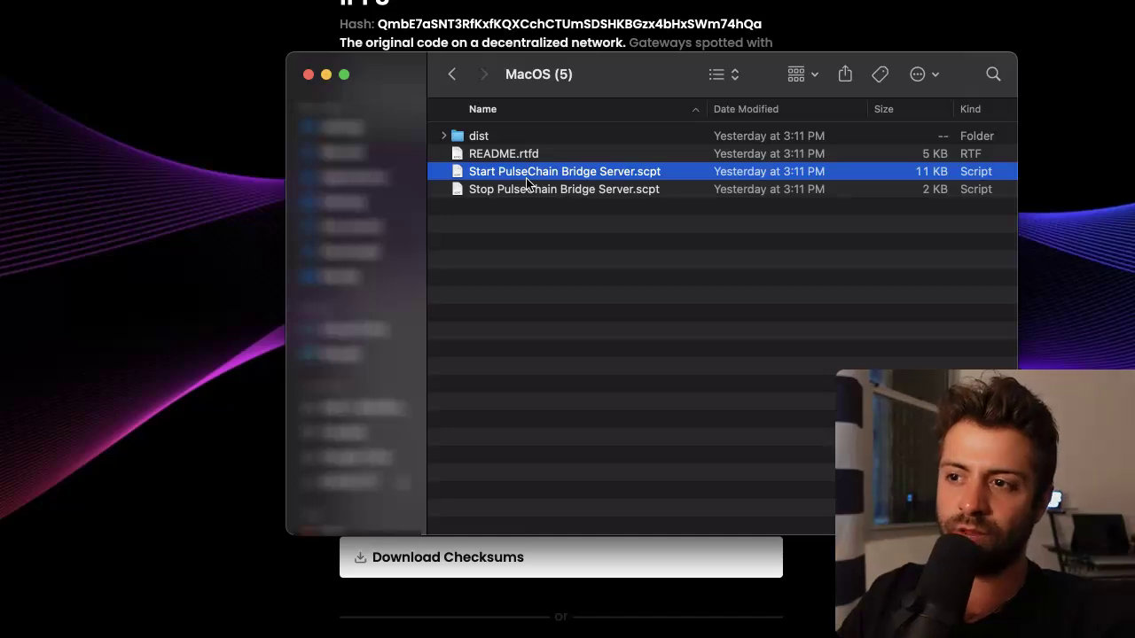
pyautogui.click(523, 191)
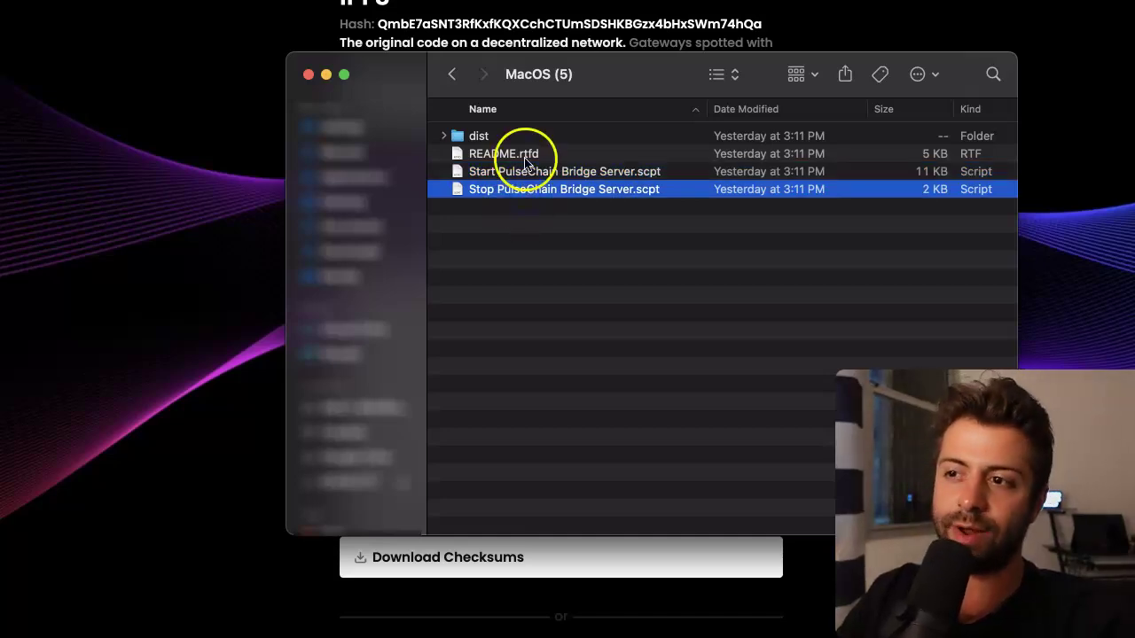
pyautogui.click(523, 174)
pyautogui.doubleClick(523, 173)
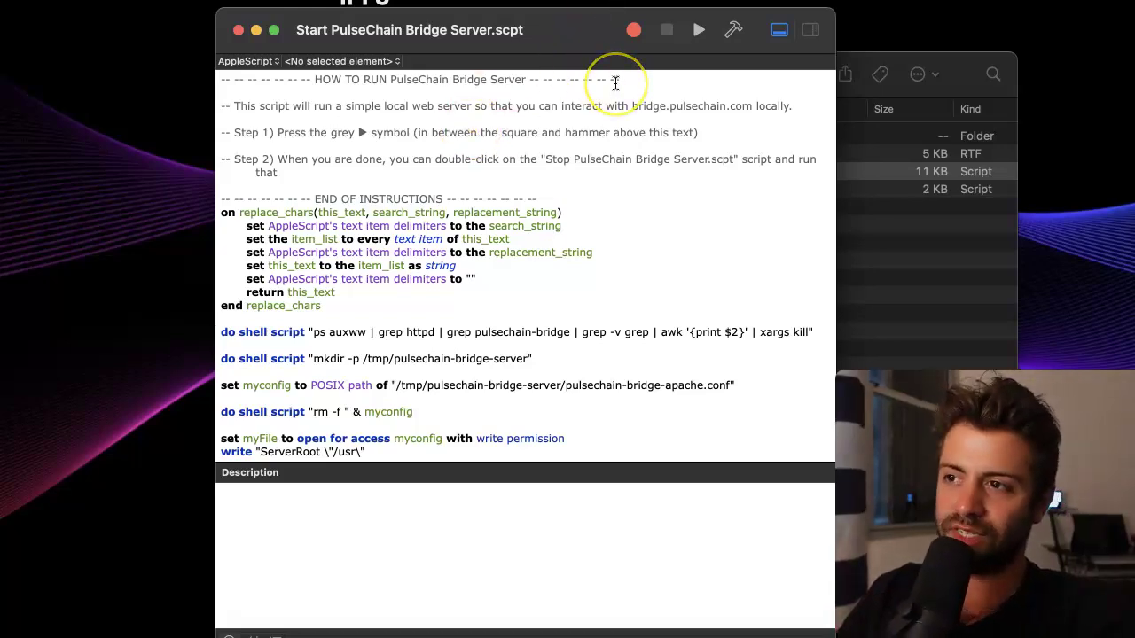
pyautogui.click(700, 32)
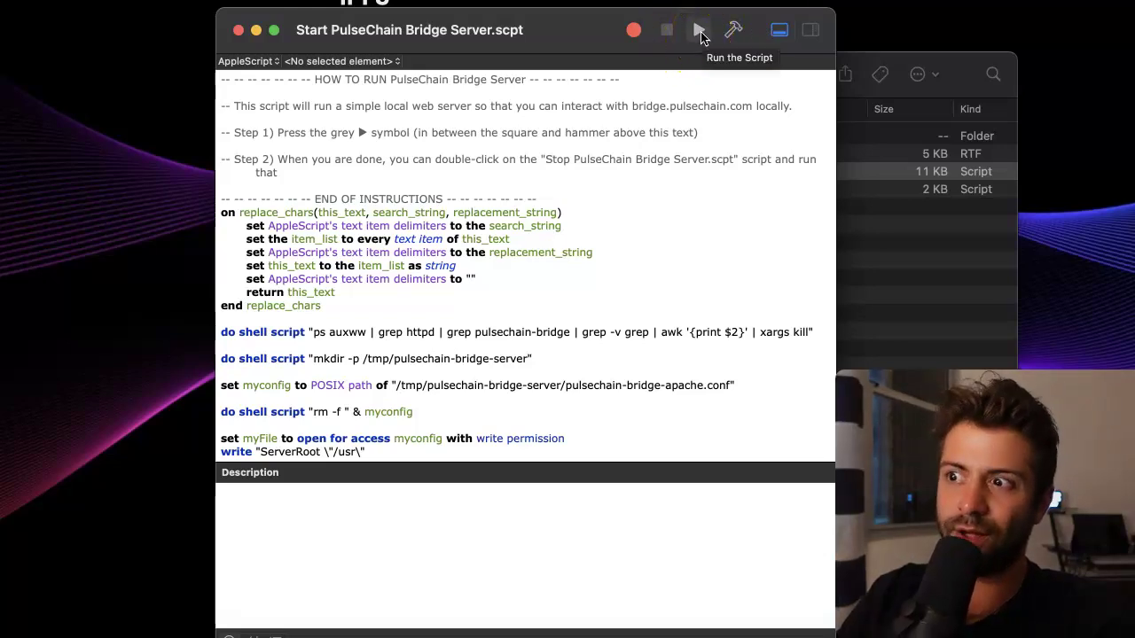
pyautogui.click(699, 36)
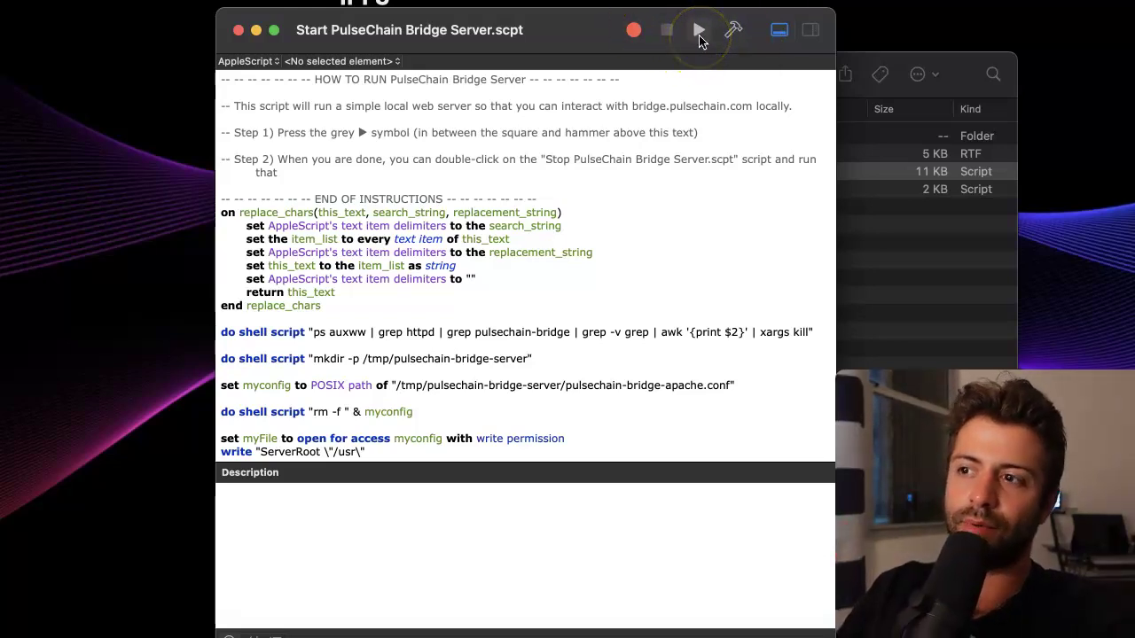
pyautogui.click(700, 34)
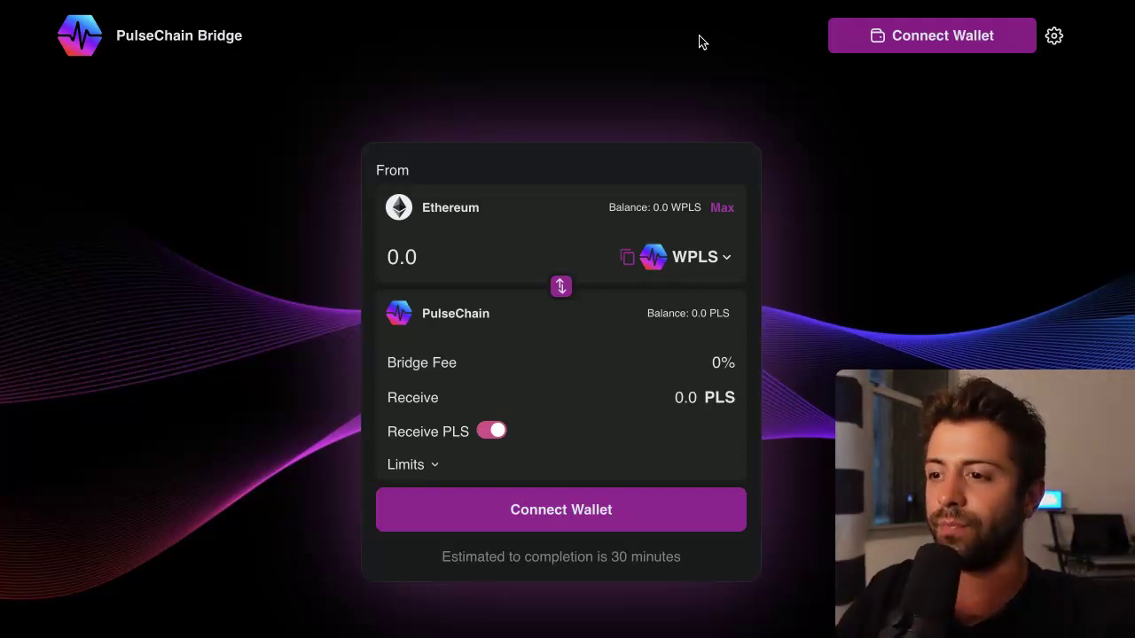
# Connect the MetaMask wallet to the bridge and reverse the bridge direction, approving the switch from PulseChain to Ethereum Mainnet
pyautogui.click(580, 504)
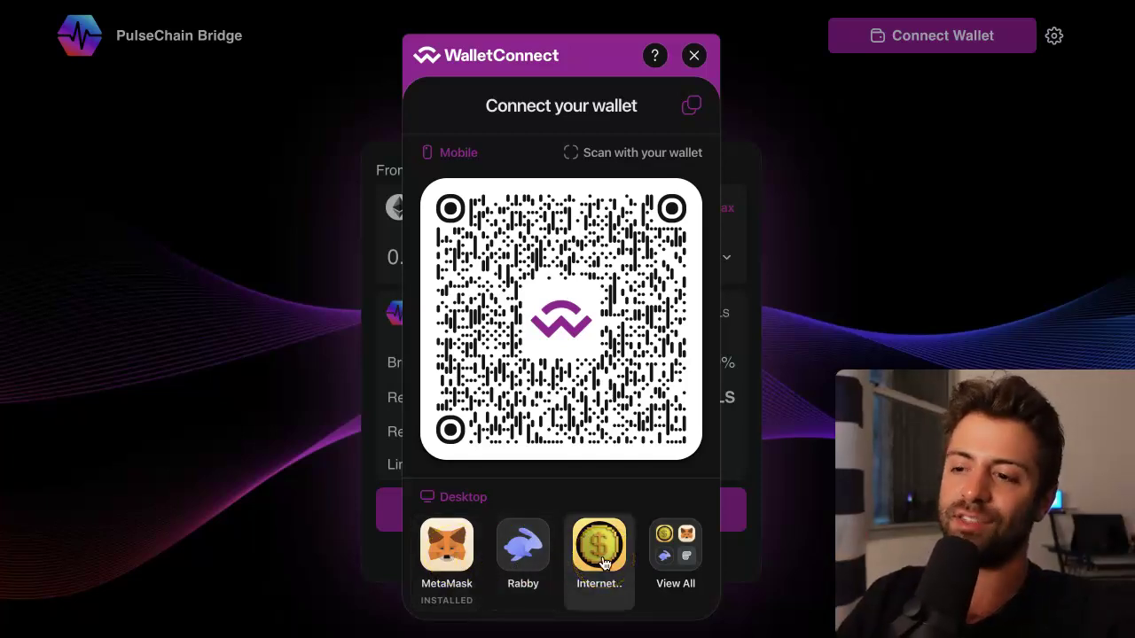
pyautogui.click(456, 550)
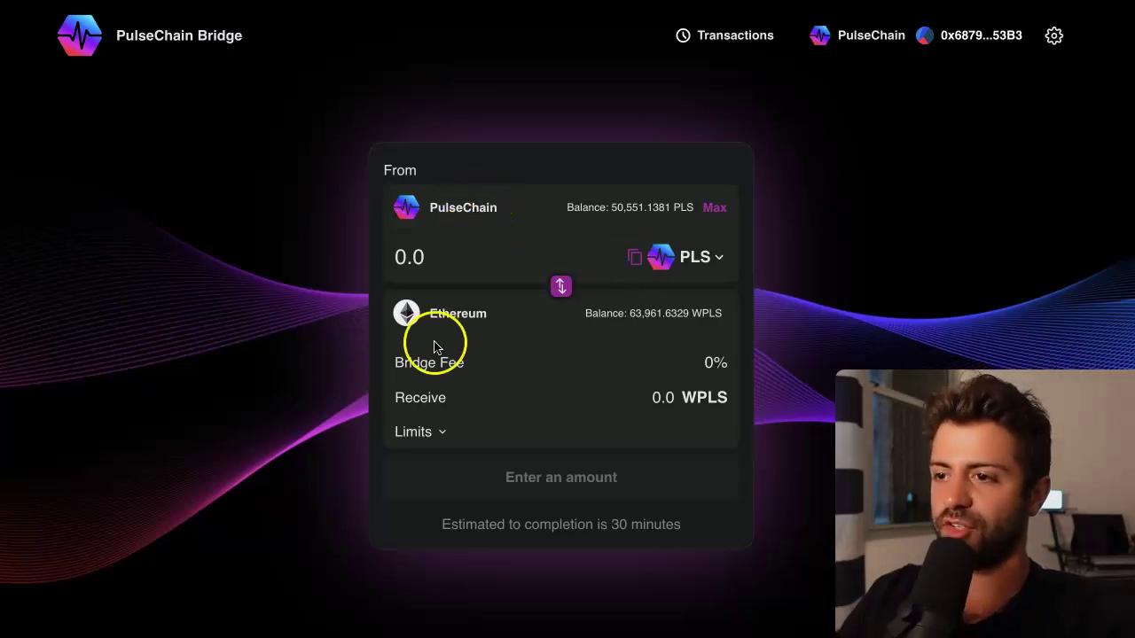
pyautogui.click(563, 291)
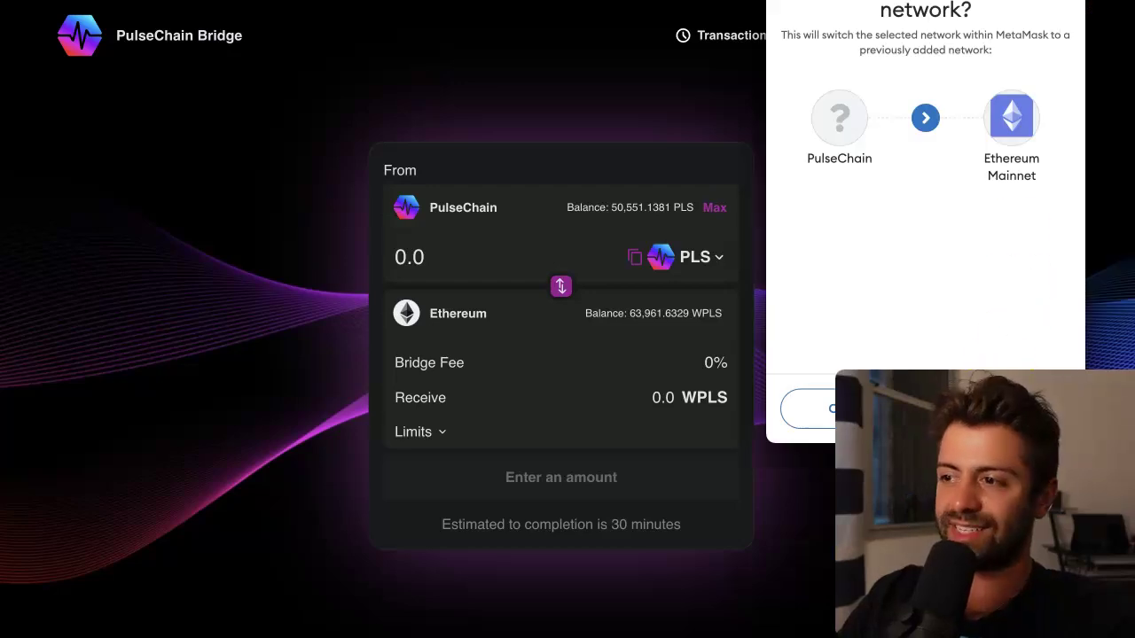
pyautogui.click(1019, 407)
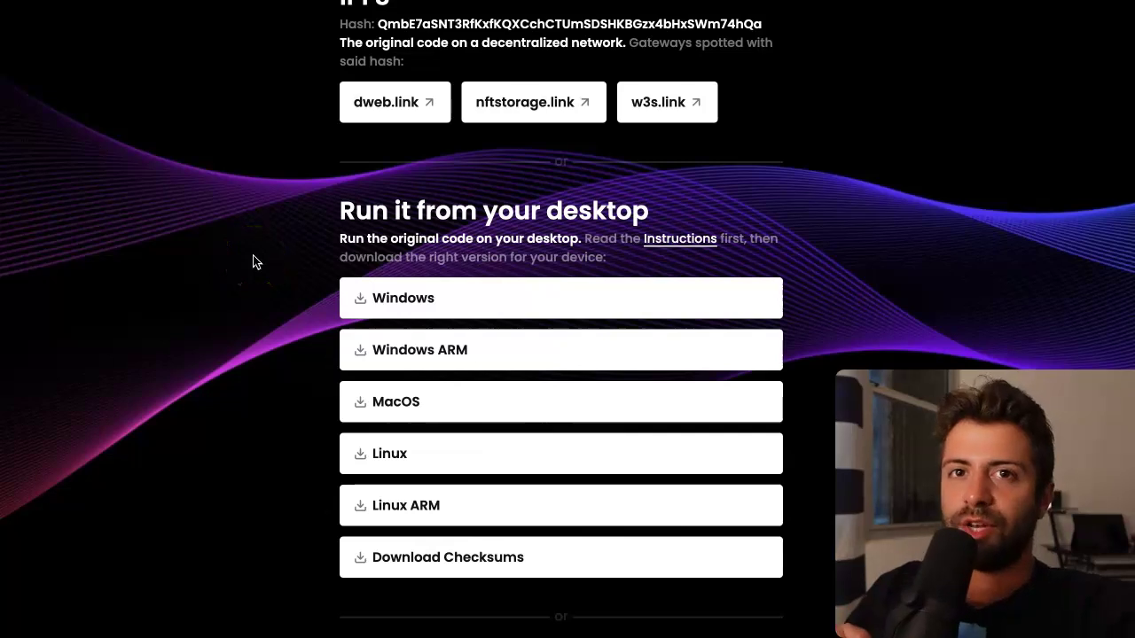
# Open the Token Express community site from the bridge links page and set its source network to Binance Smart Chain
pyautogui.scroll(-2, 253, 262)
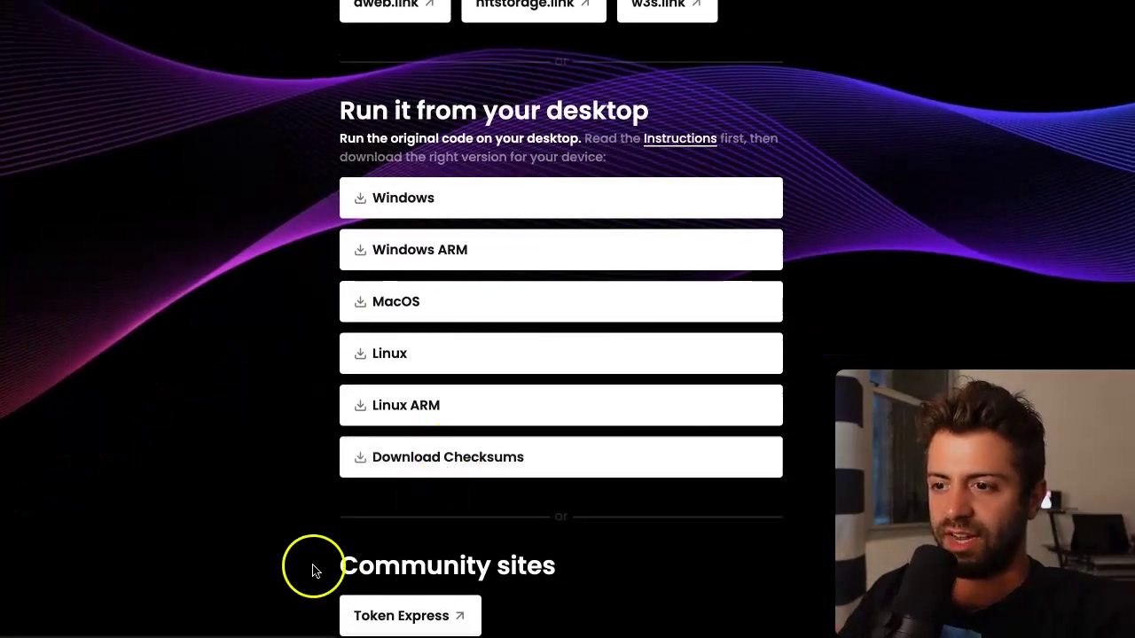
pyautogui.click(404, 616)
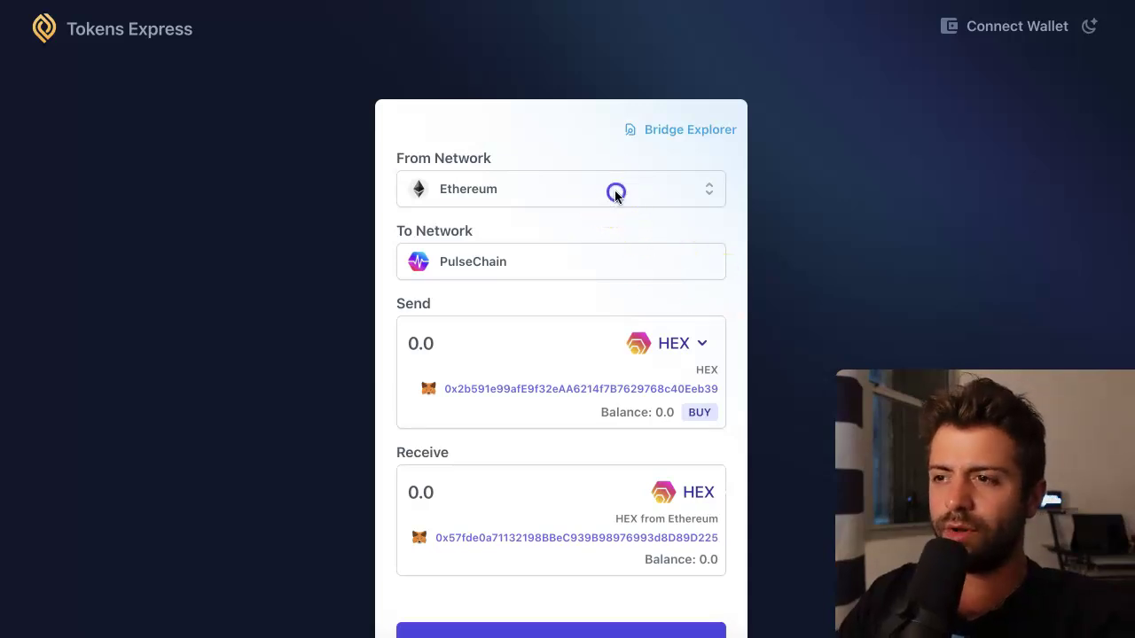
pyautogui.click(611, 189)
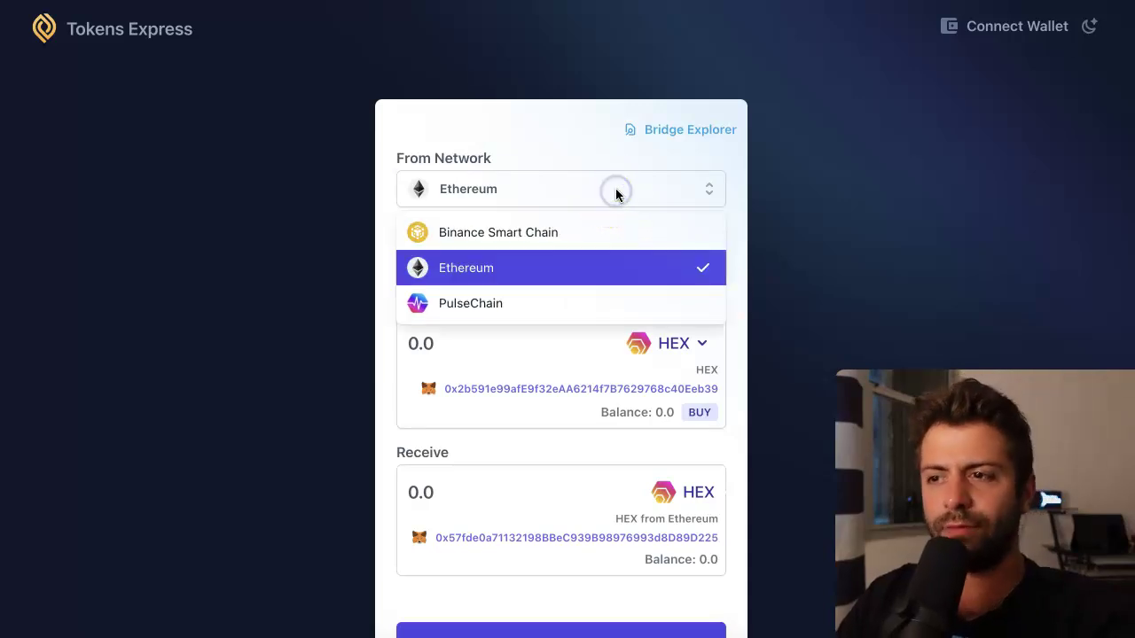
pyautogui.click(598, 235)
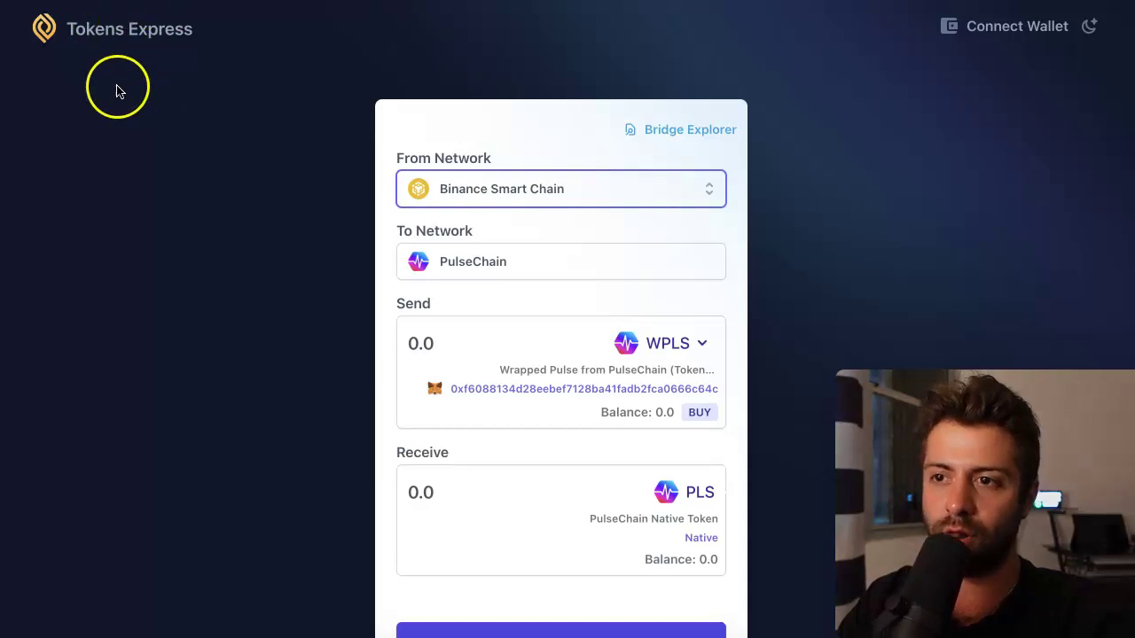
pyautogui.click(247, 150)
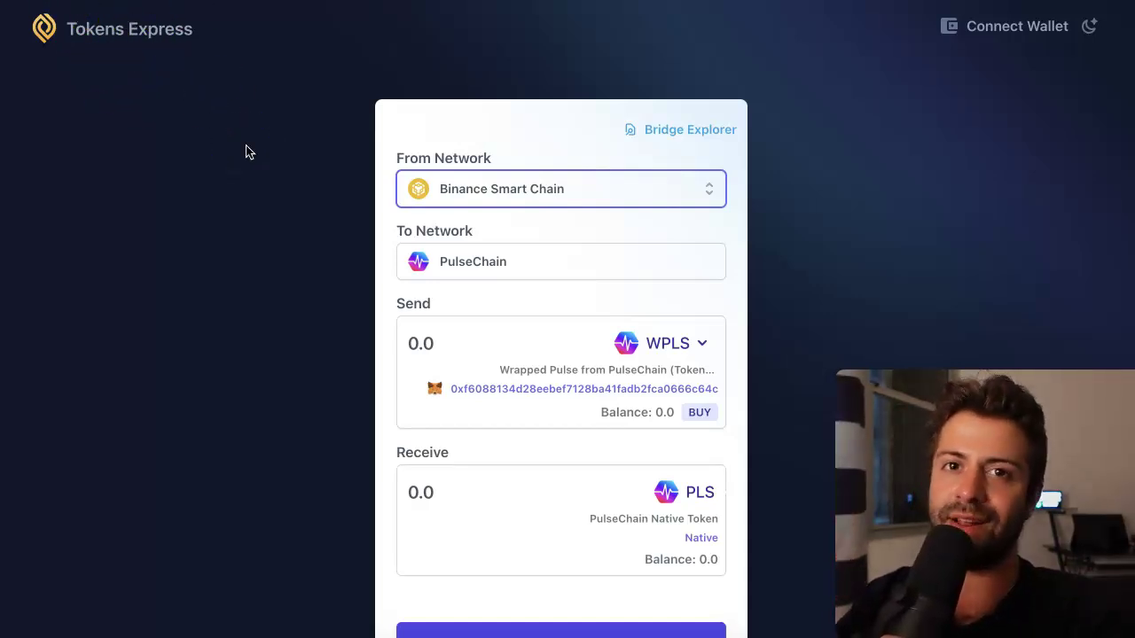
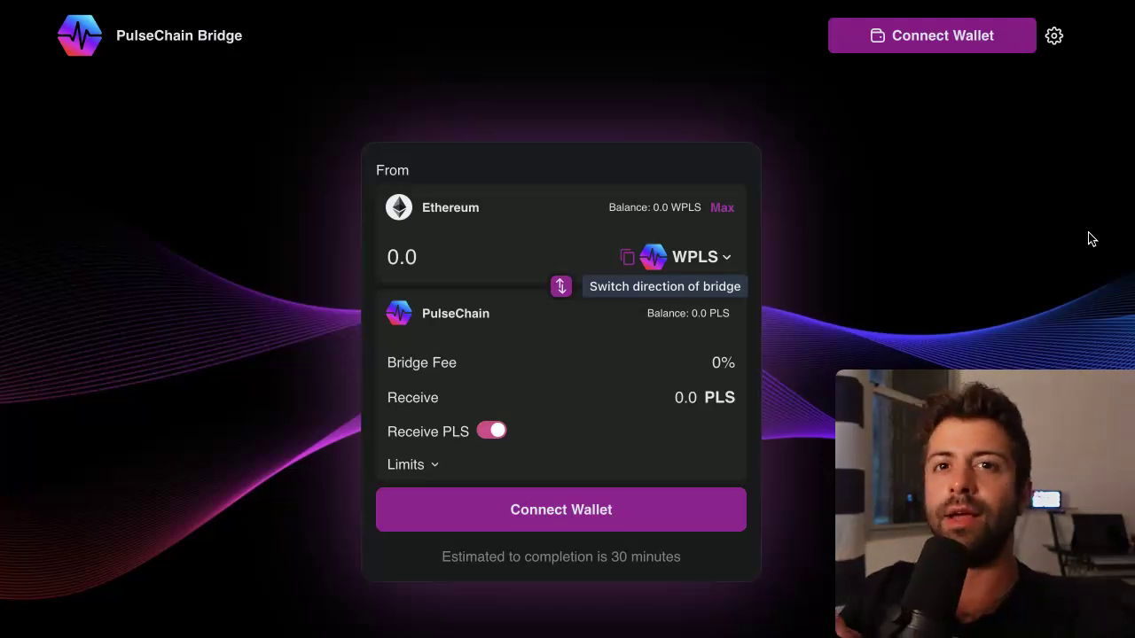
# Review the bridge start script window and the desktop download options on the ETHHEX page
pyautogui.click(553, 508)
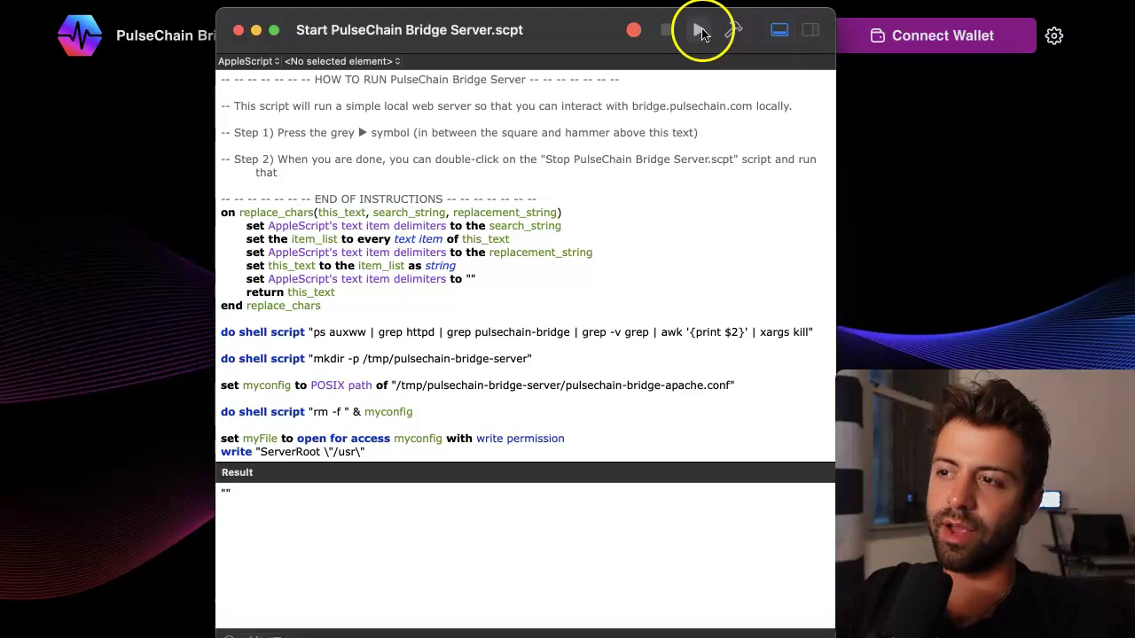
pyautogui.click(257, 31)
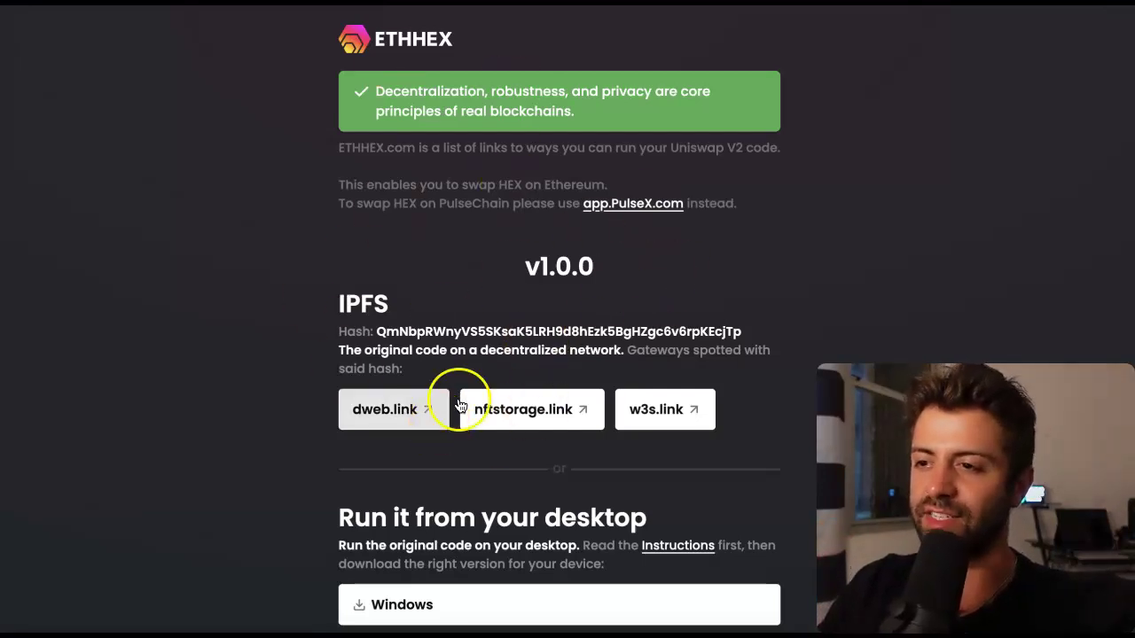
pyautogui.scroll(-3, 496, 397)
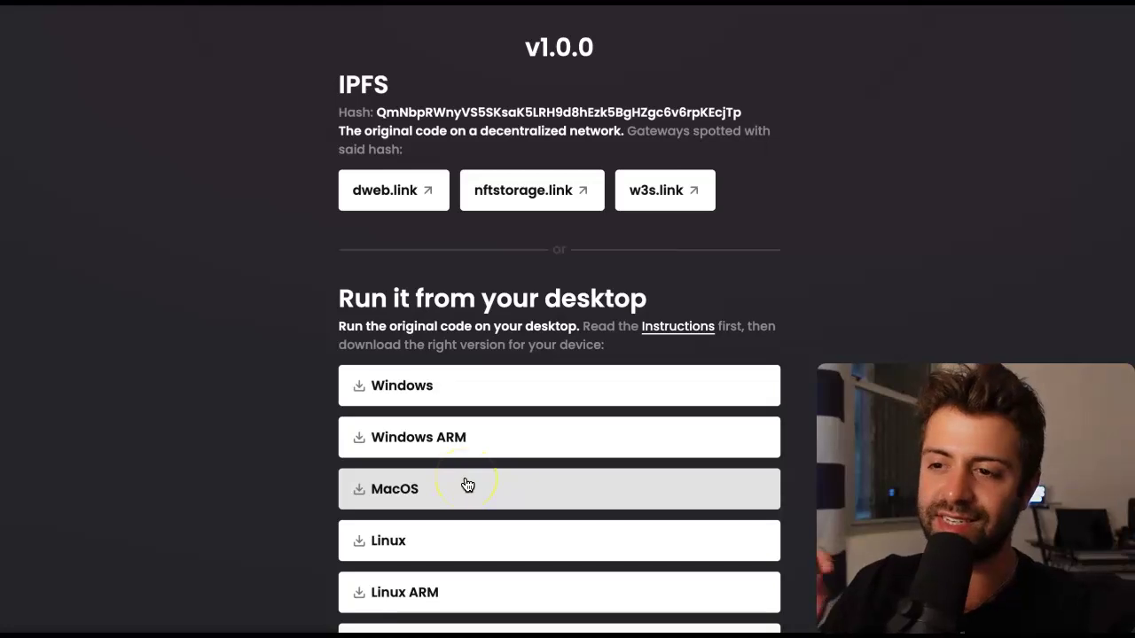
# Review the IPFS gateways, desktop downloads and community sites offered on the ETHHEX page
pyautogui.scroll(-3, 467, 485)
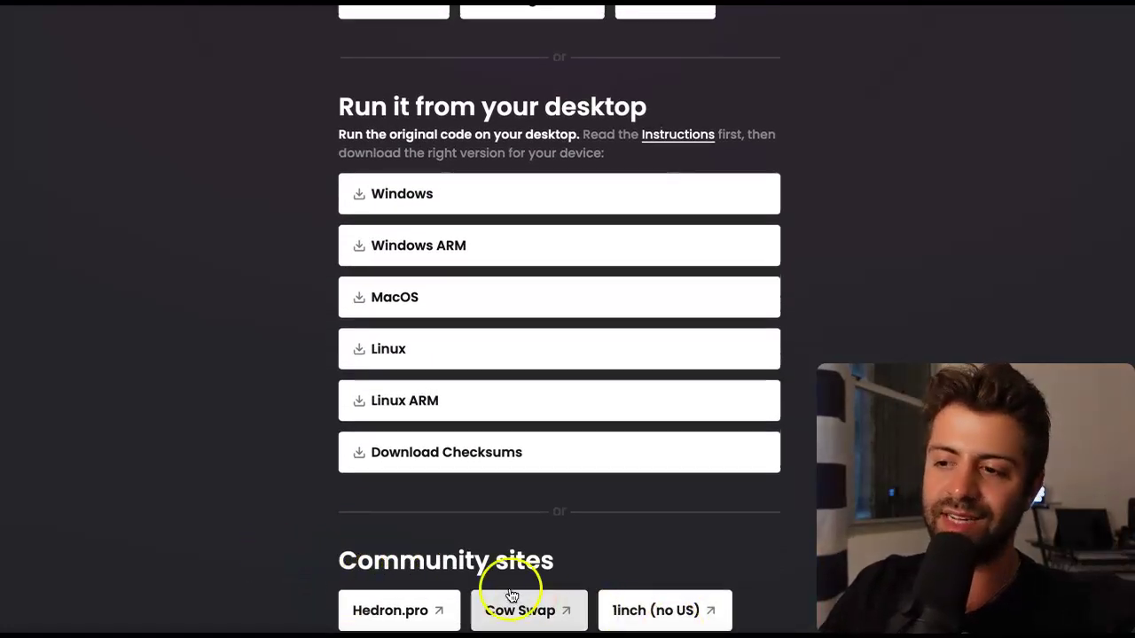
pyautogui.scroll(5, 506, 524)
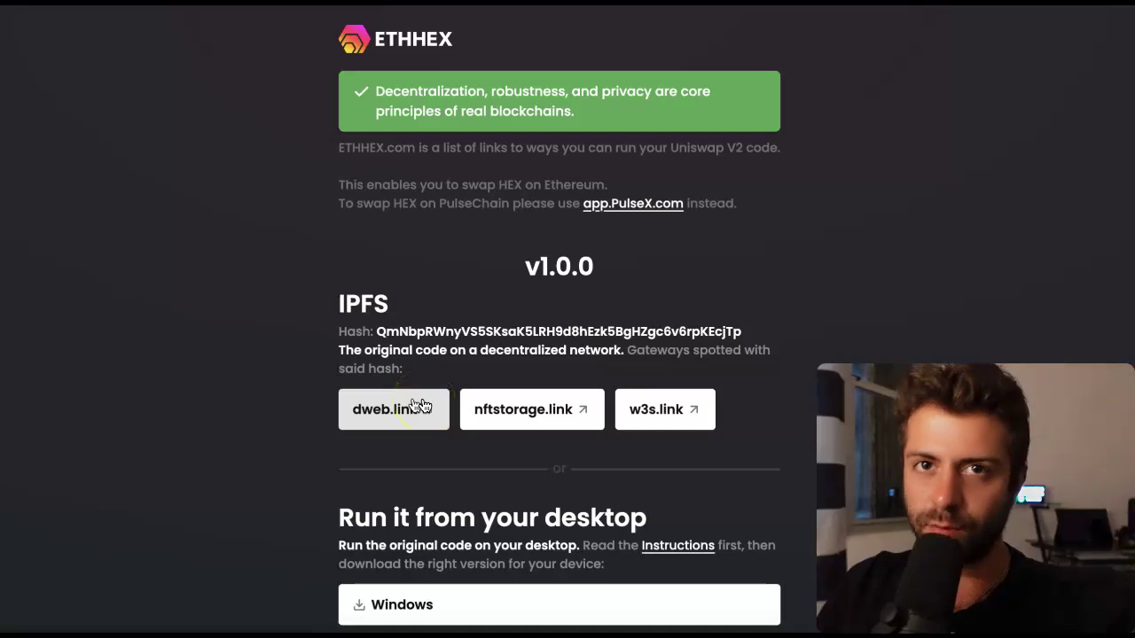
pyautogui.scroll(-3, 532, 405)
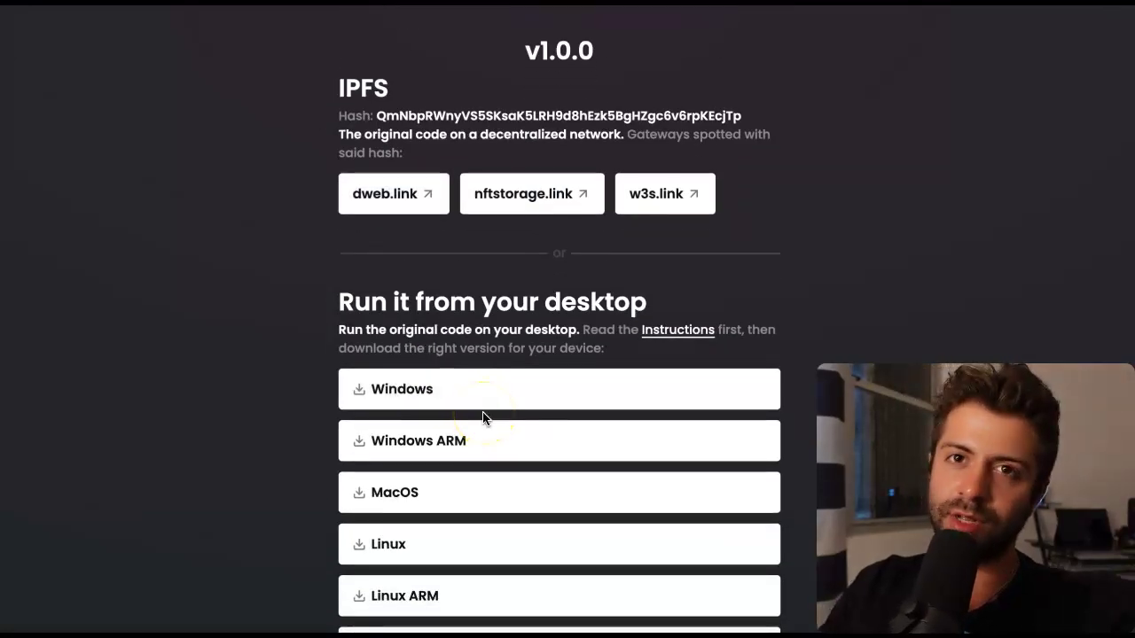
pyautogui.scroll(-3, 483, 418)
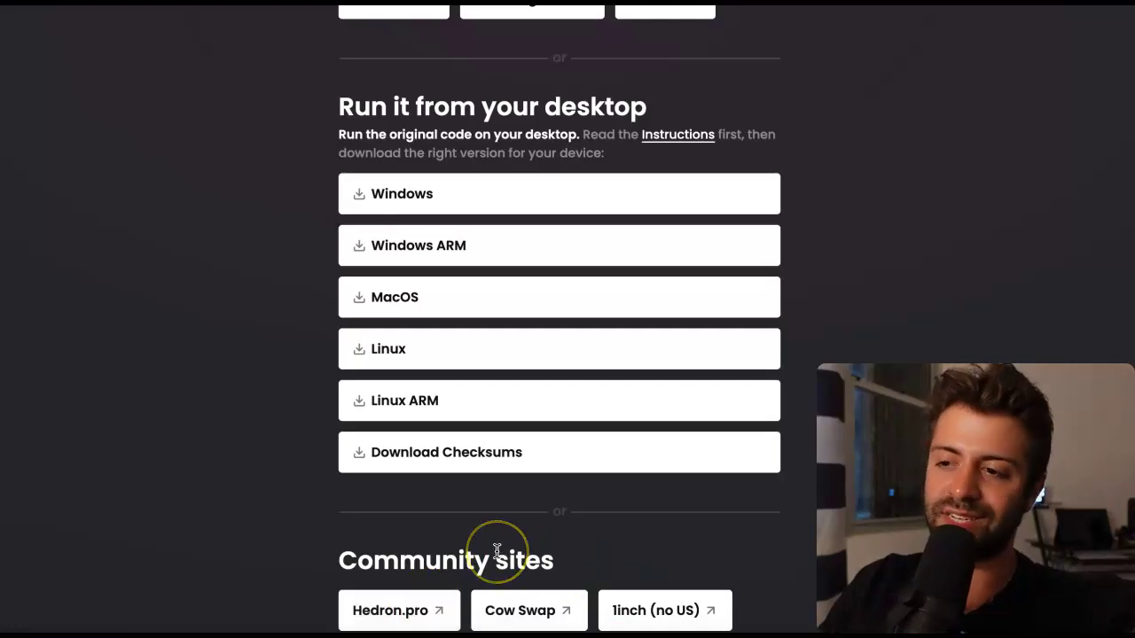
pyautogui.scroll(5, 496, 550)
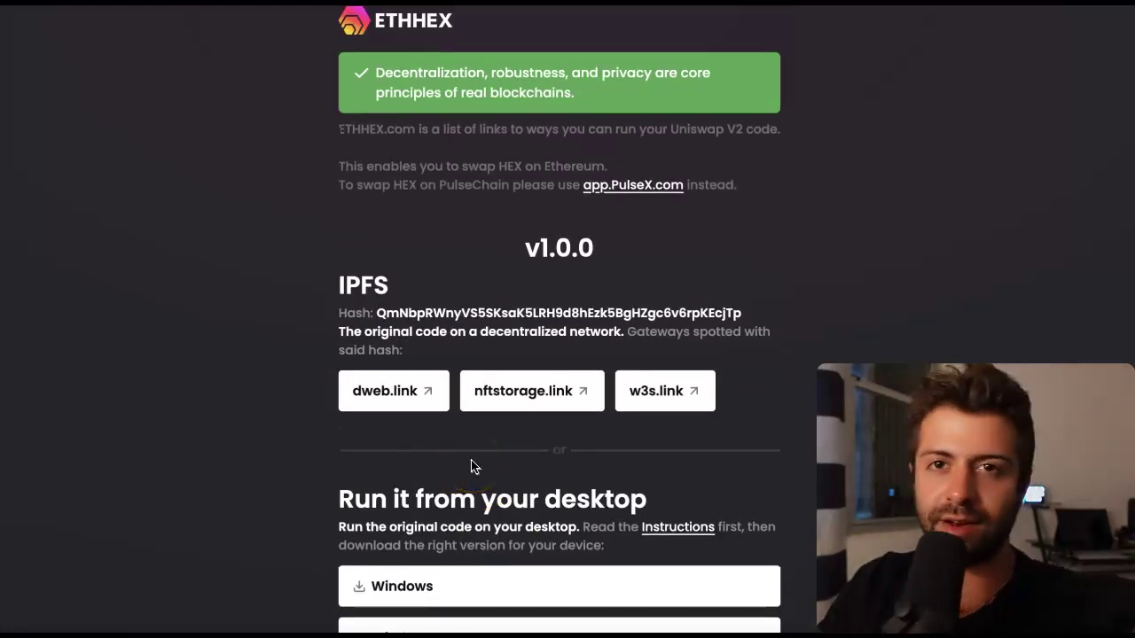
pyautogui.click(457, 432)
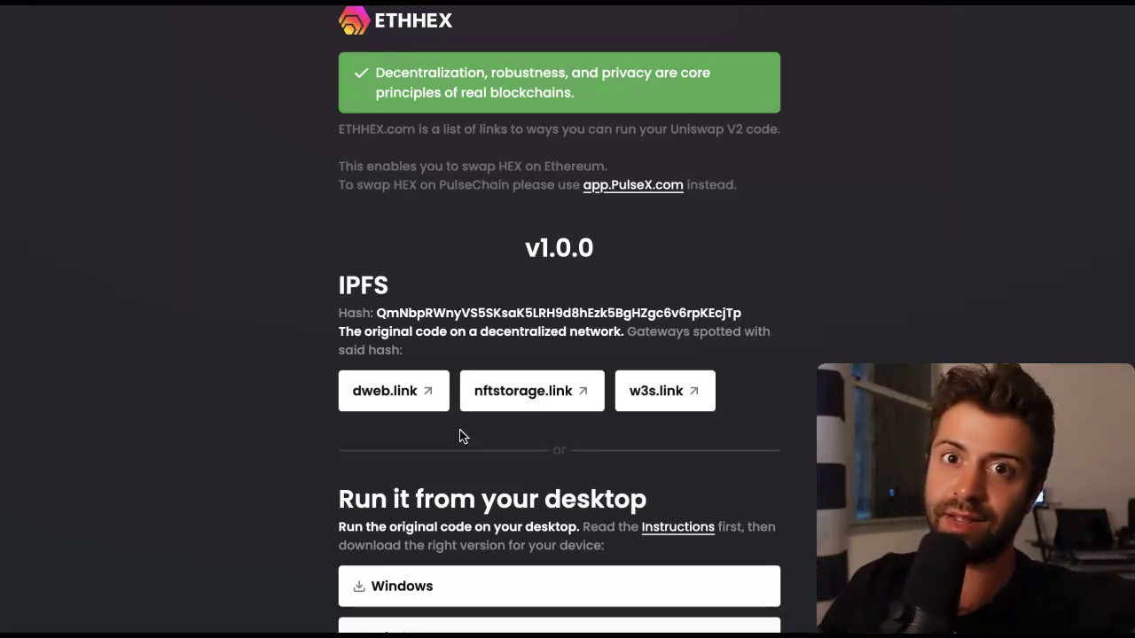
pyautogui.click(449, 402)
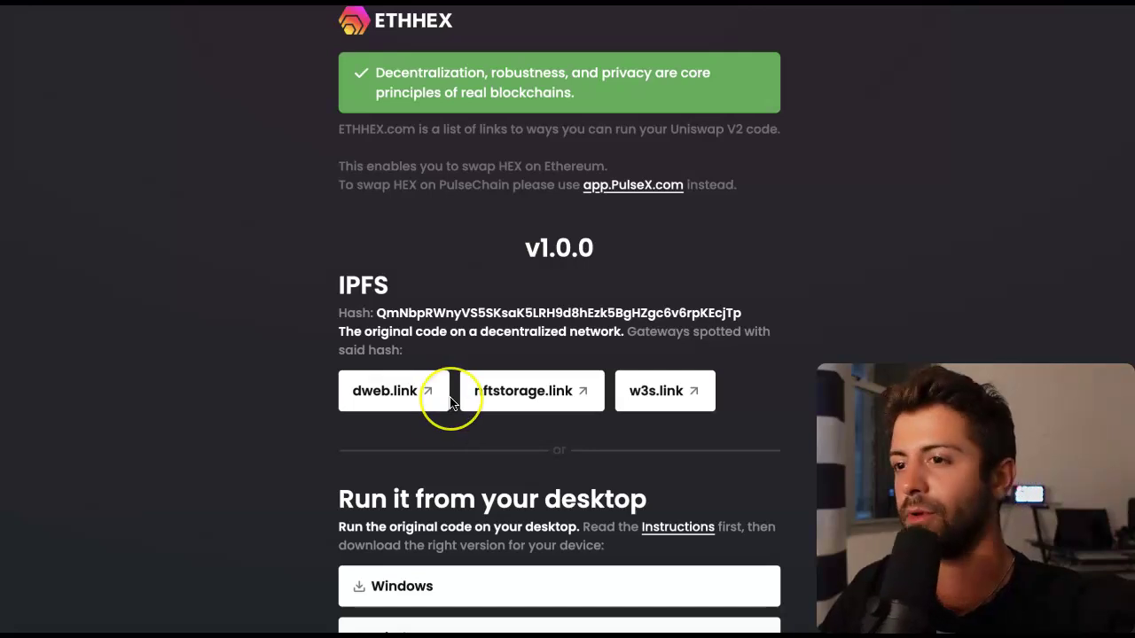
# Open the Ethereum swap app through an ETHHEX IPFS gateway and connect the MetaMask wallet to it
pyautogui.click(551, 407)
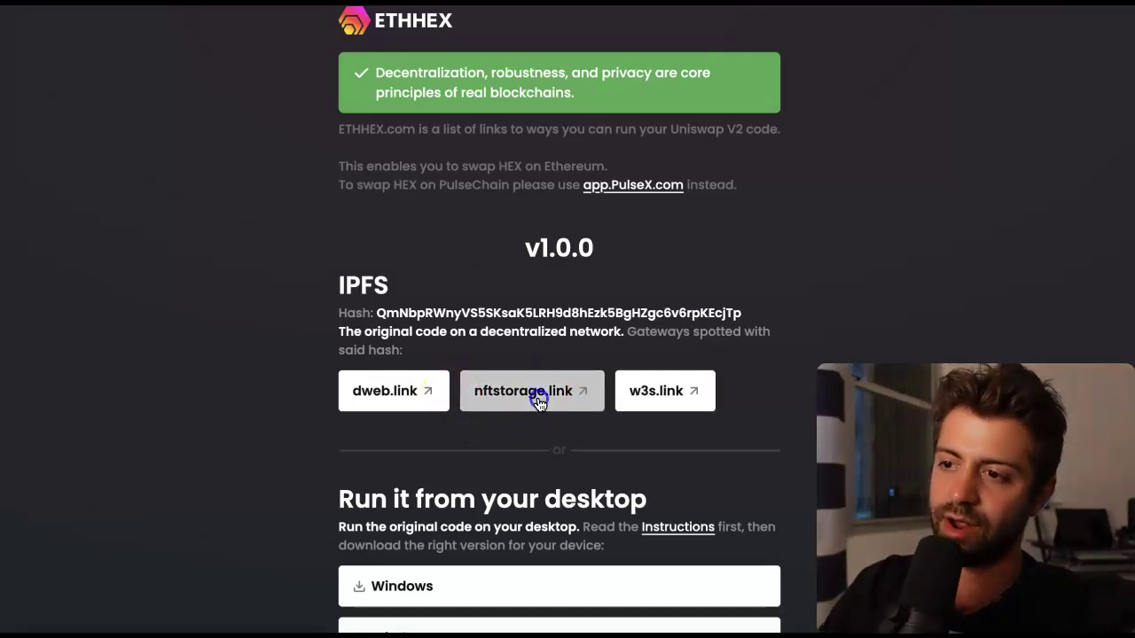
pyautogui.click(394, 397)
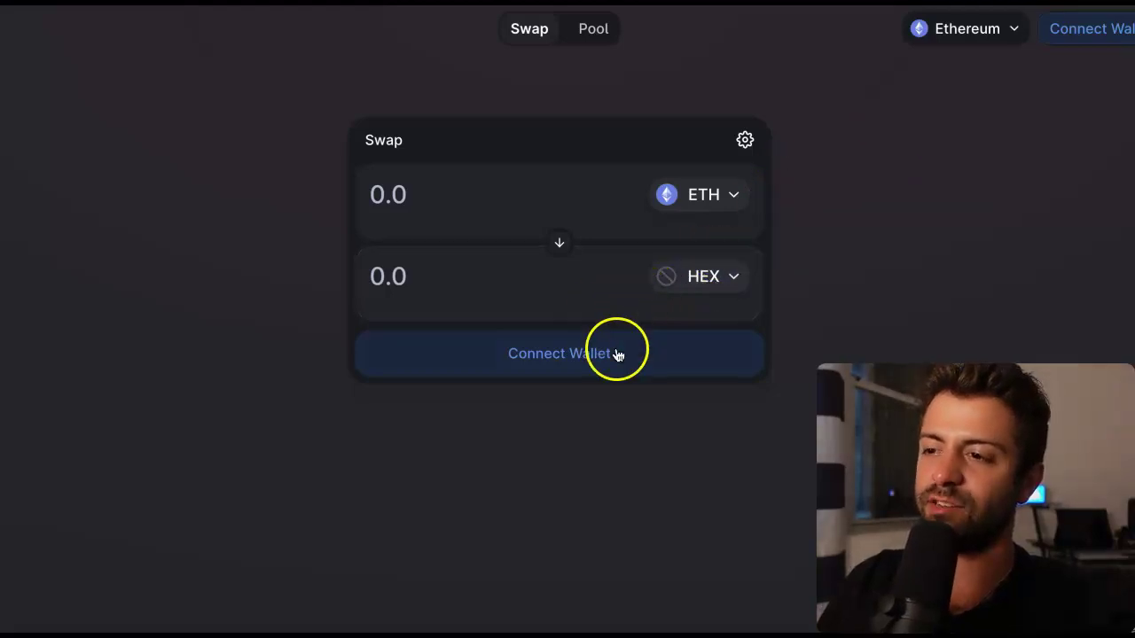
pyautogui.click(546, 365)
pyautogui.click(577, 253)
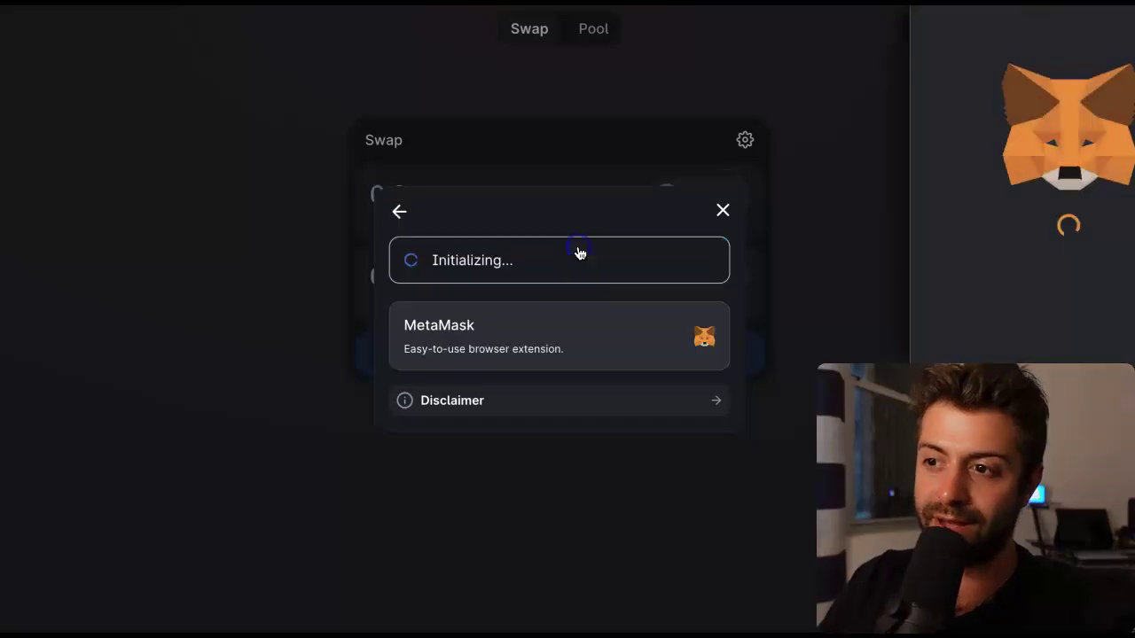
pyautogui.click(1008, 362)
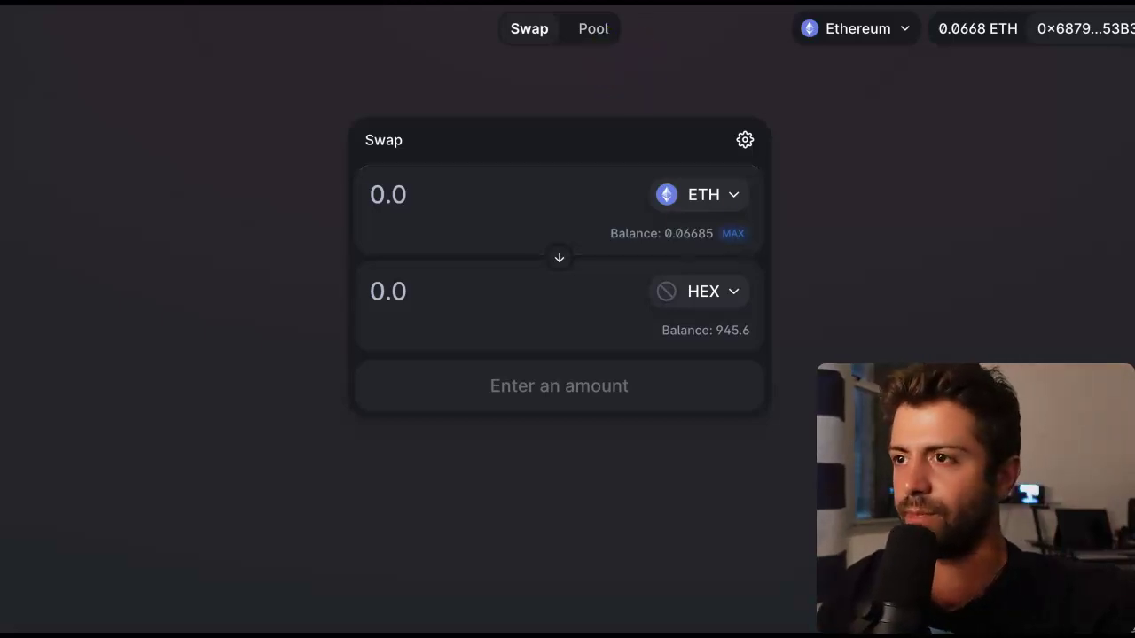
pyautogui.click(733, 297)
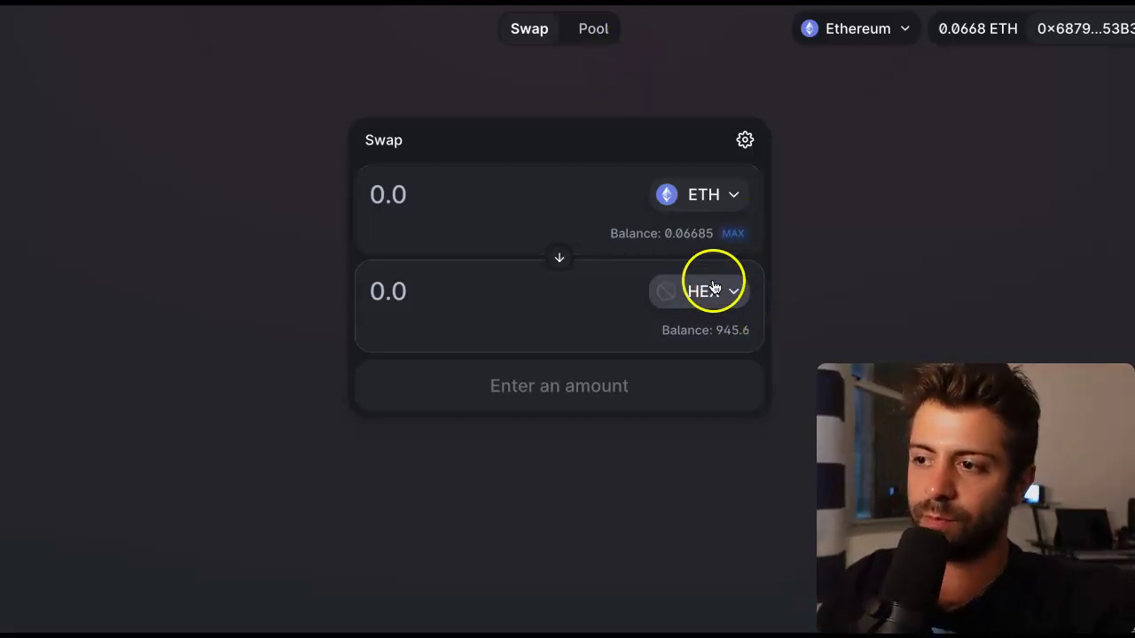
pyautogui.click(719, 295)
pyautogui.click(543, 319)
pyautogui.click(740, 305)
pyautogui.write('w')
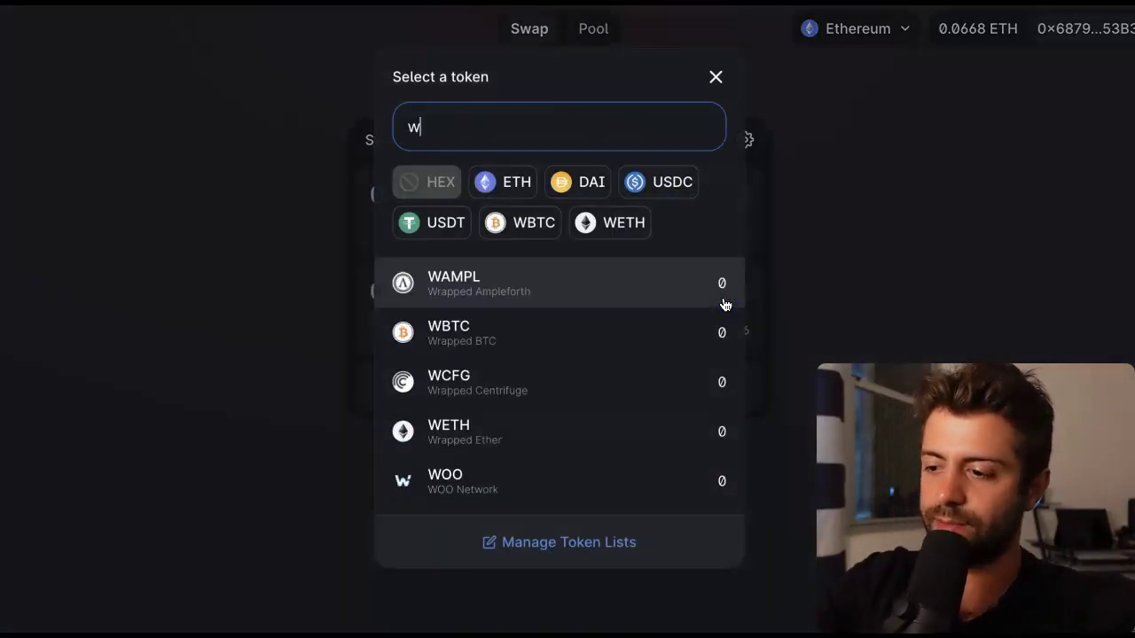
pyautogui.press('BackSpace')
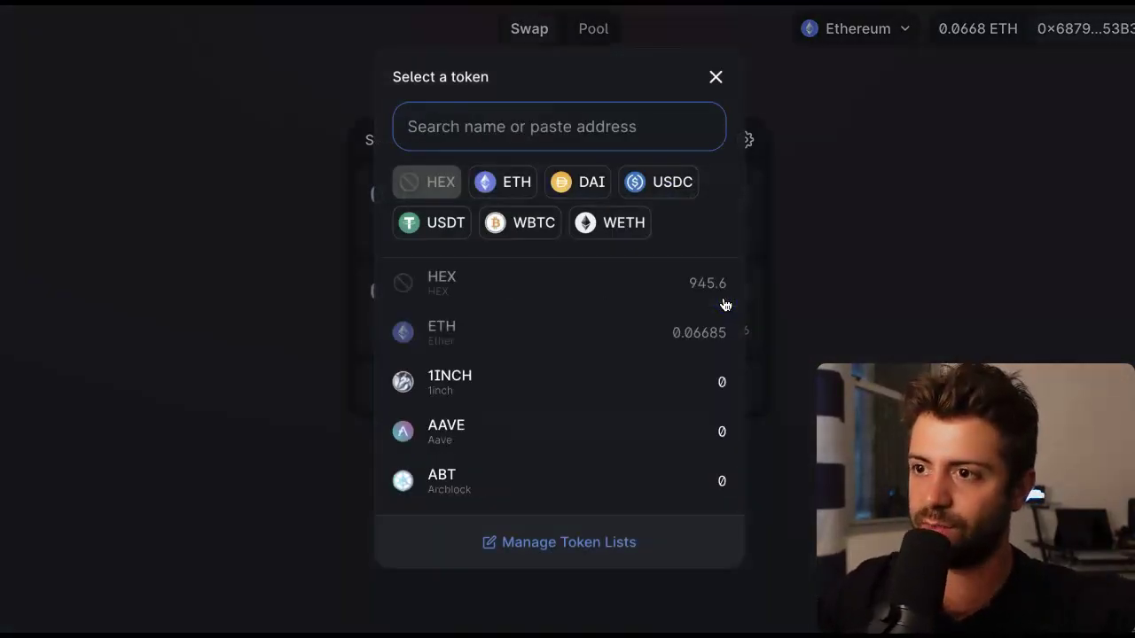
pyautogui.click(716, 78)
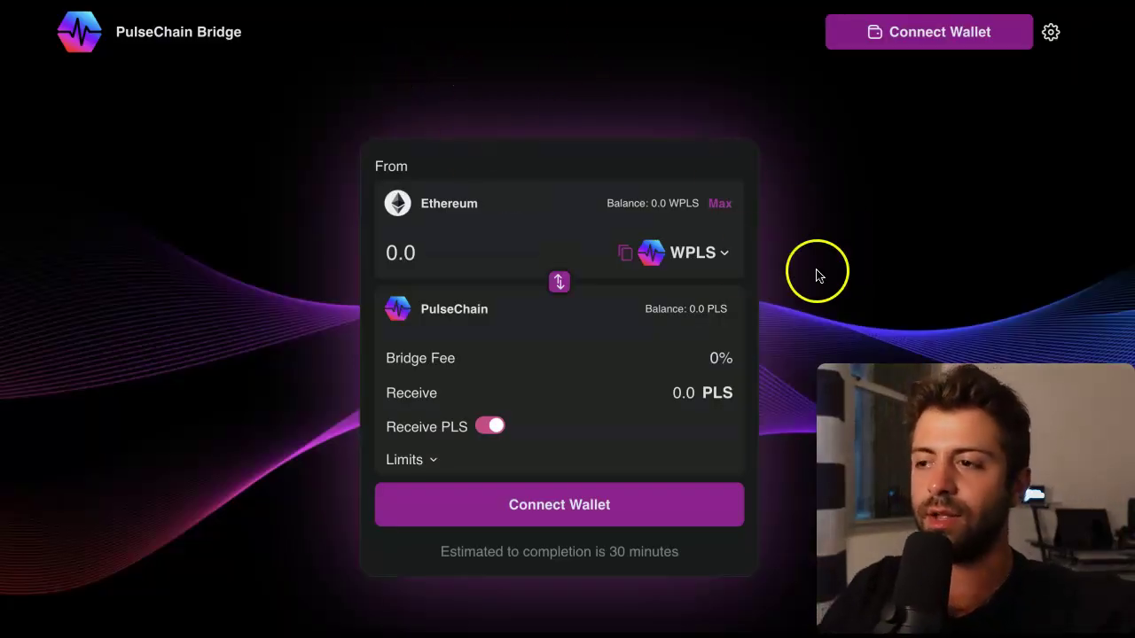
# Select WPLS as the Ethereum asset on the PulseChain Bridge and copy its token address
pyautogui.click(720, 253)
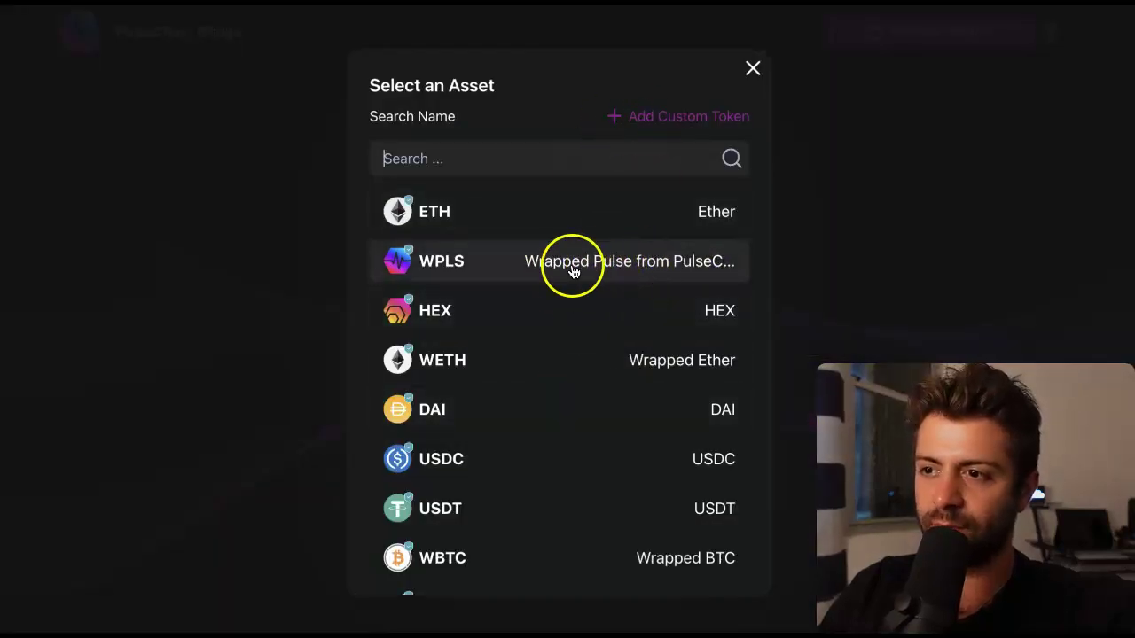
pyautogui.click(636, 264)
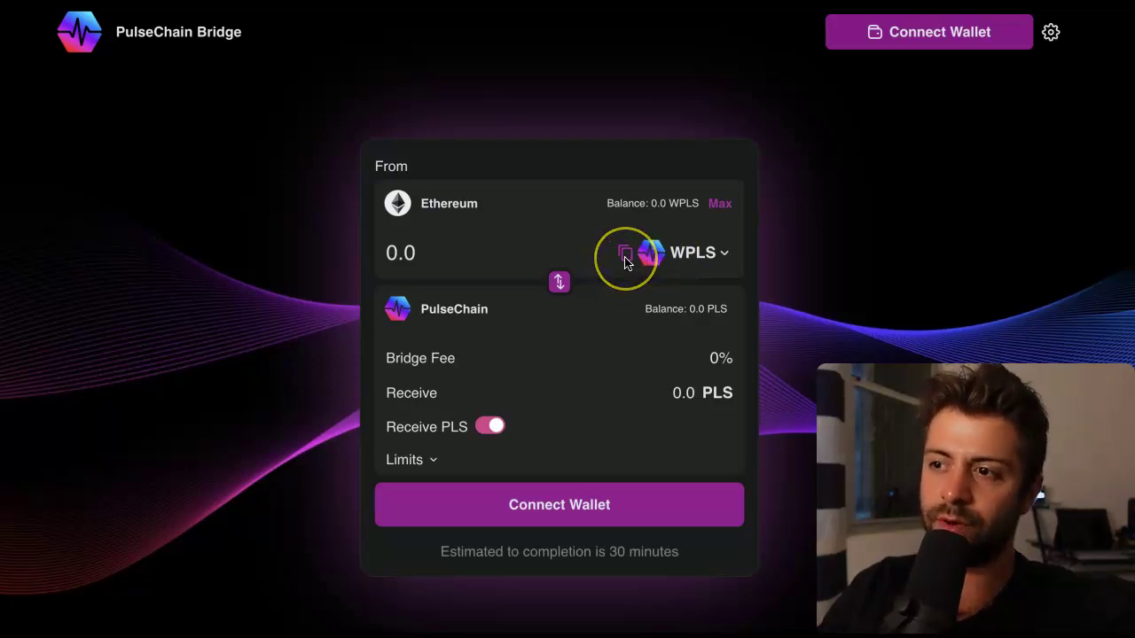
pyautogui.click(625, 257)
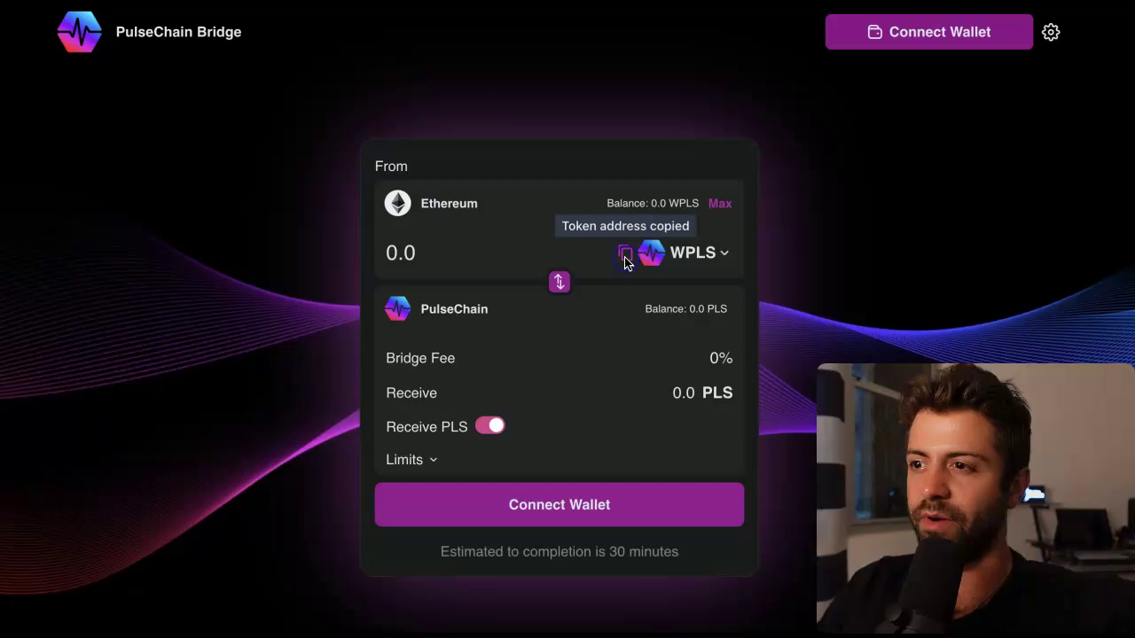
pyautogui.click(625, 257)
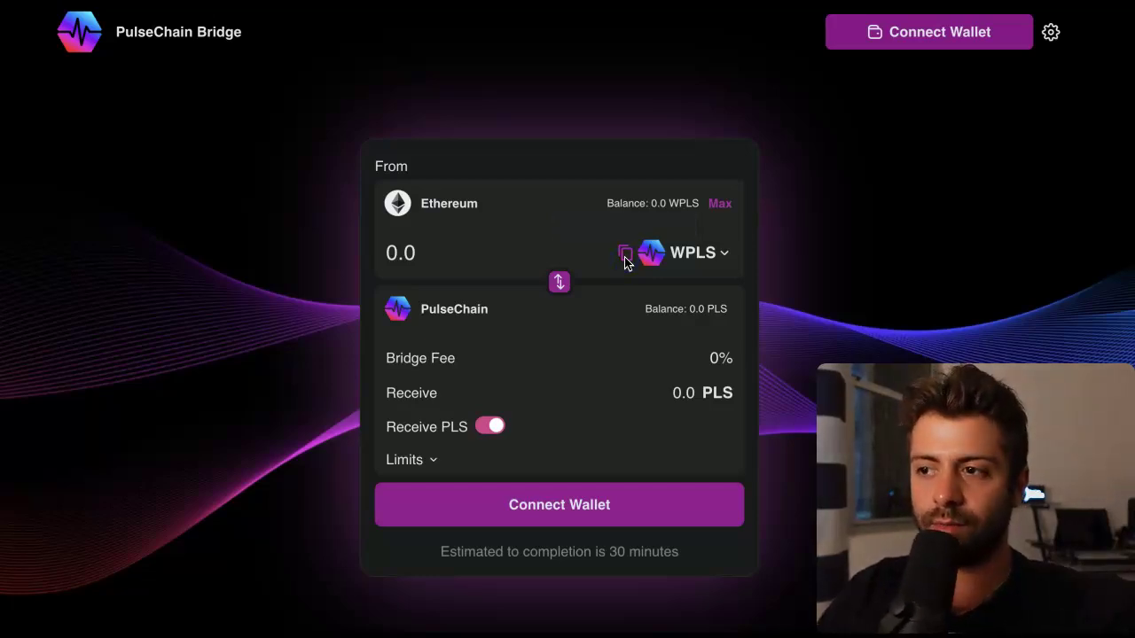
pyautogui.click(625, 257)
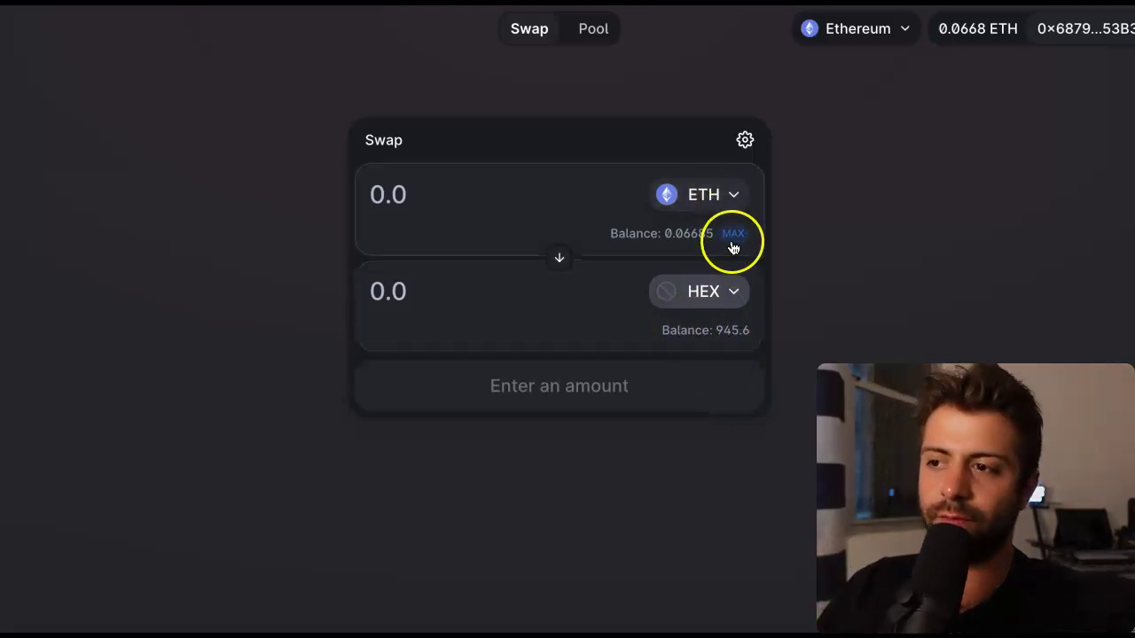
# Import WPLS into the swap app by its copied token address and set it as the token to receive
pyautogui.click(707, 293)
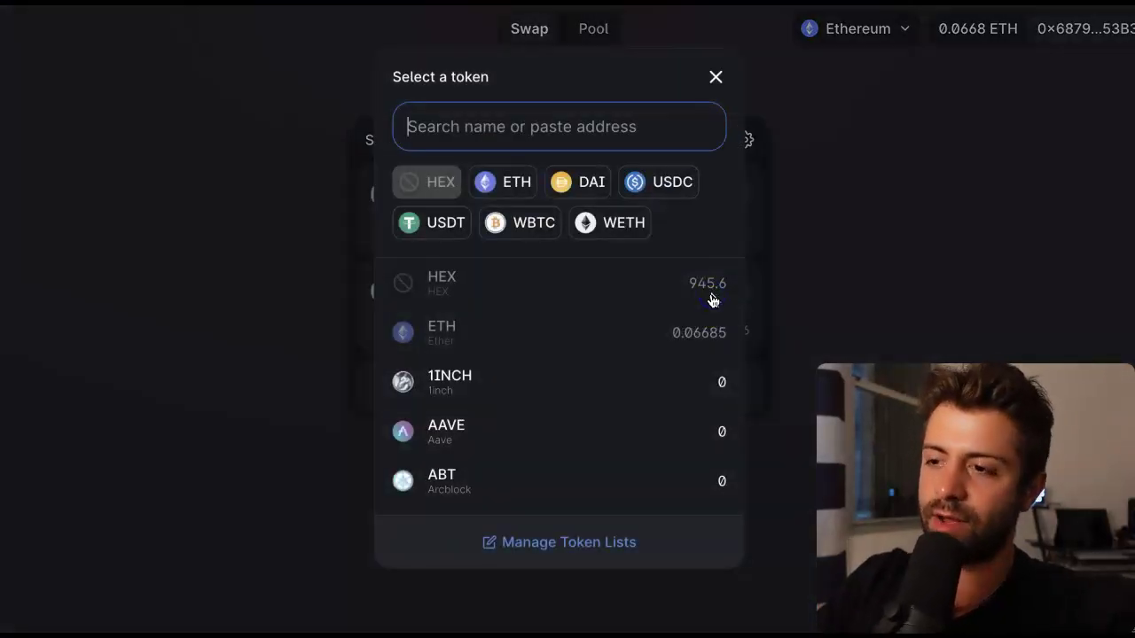
pyautogui.hotkey('ctrl', 'v')
pyautogui.moveTo(704, 124); pyautogui.dragTo(454, 127)
pyautogui.click(459, 126)
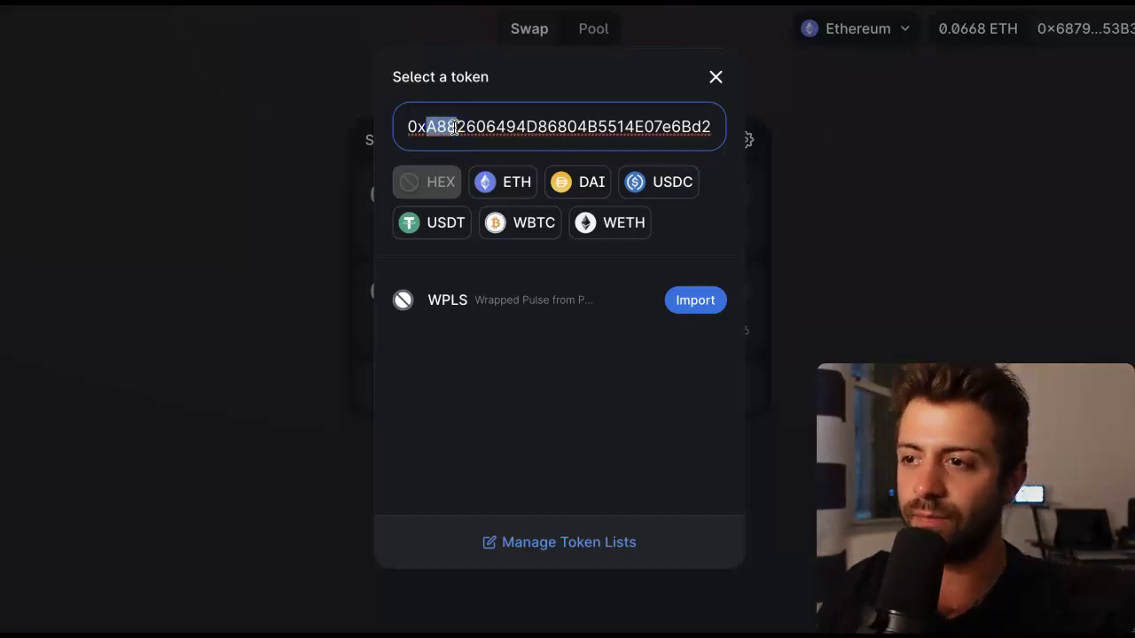
pyautogui.moveTo(454, 127); pyautogui.dragTo(819, 132)
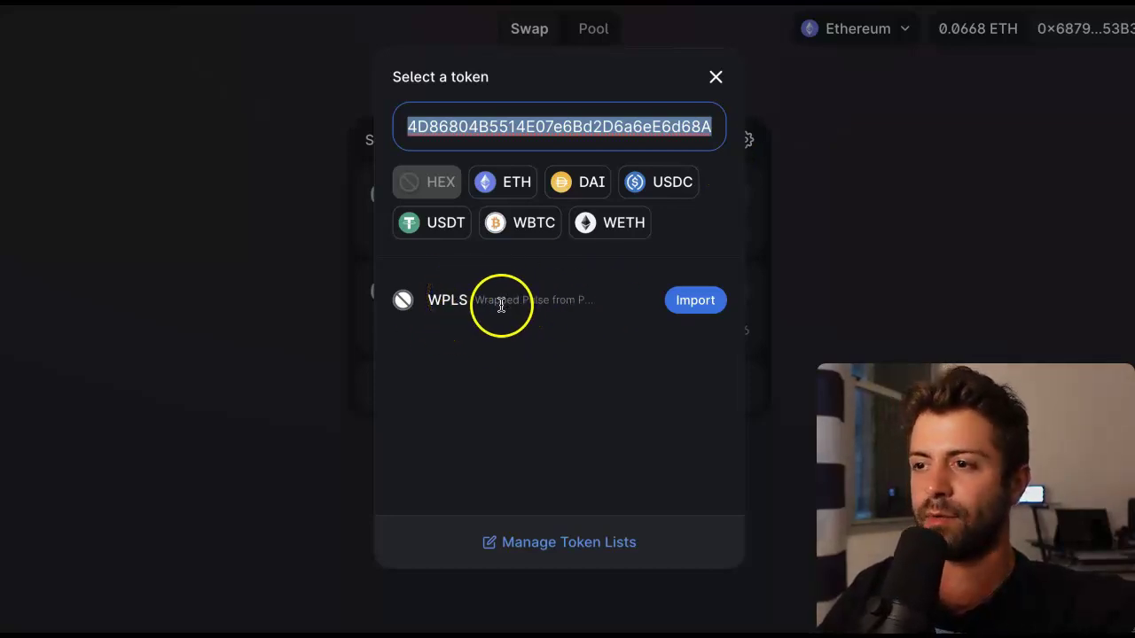
pyautogui.click(696, 303)
pyautogui.click(566, 493)
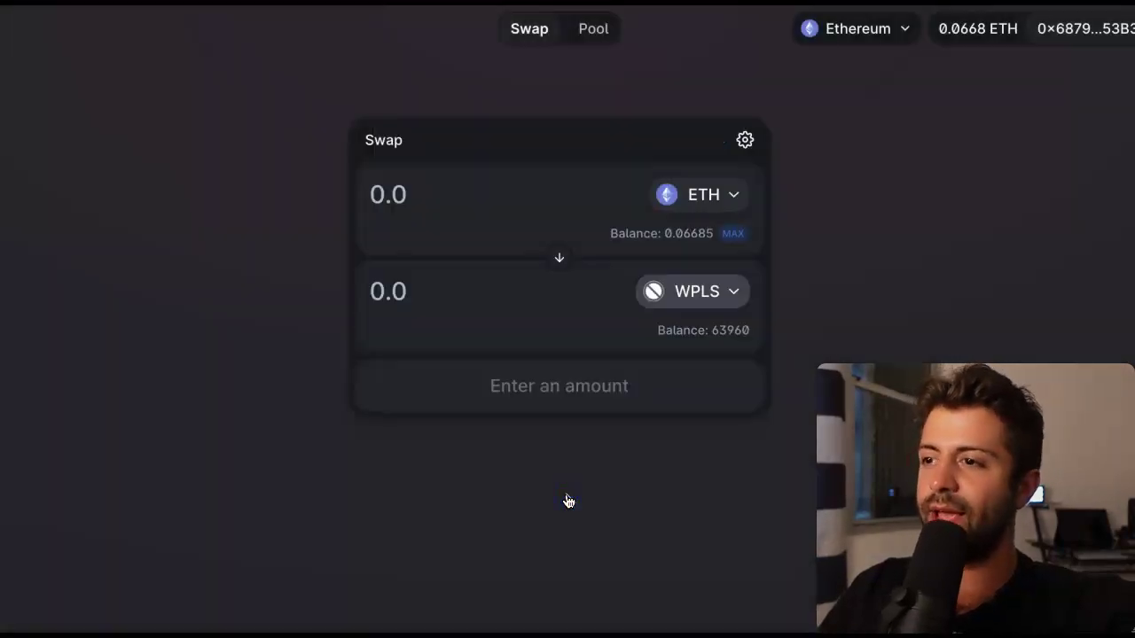
# Swap .01 ETH for WPLS, submit the transaction and dismiss the submission dialog
pyautogui.click(435, 212)
pyautogui.click(425, 203)
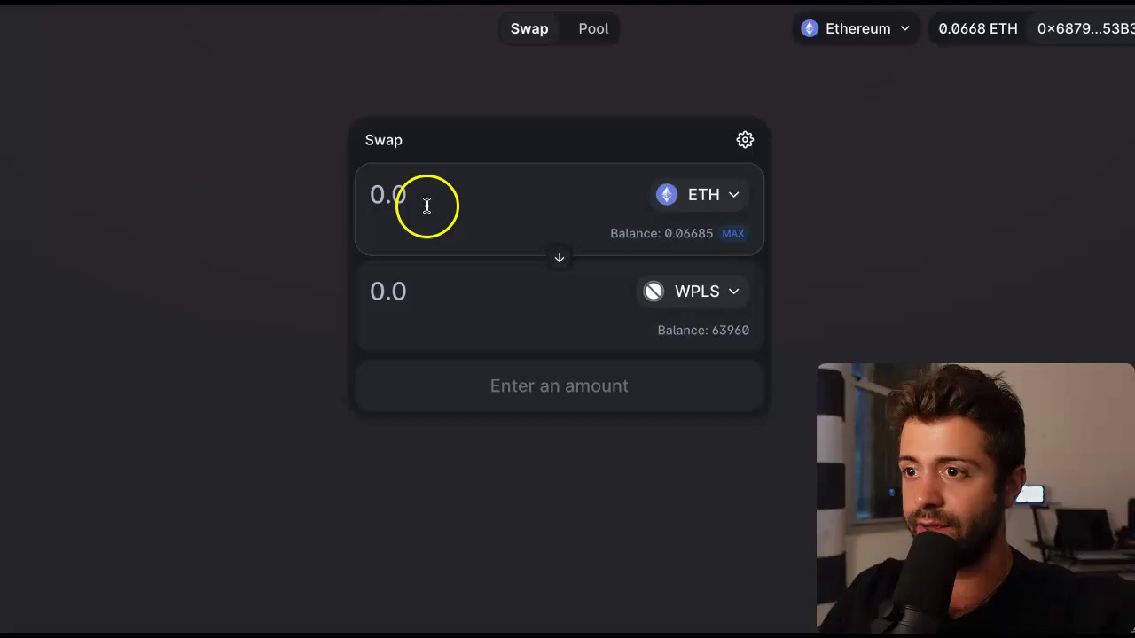
pyautogui.write('.01')
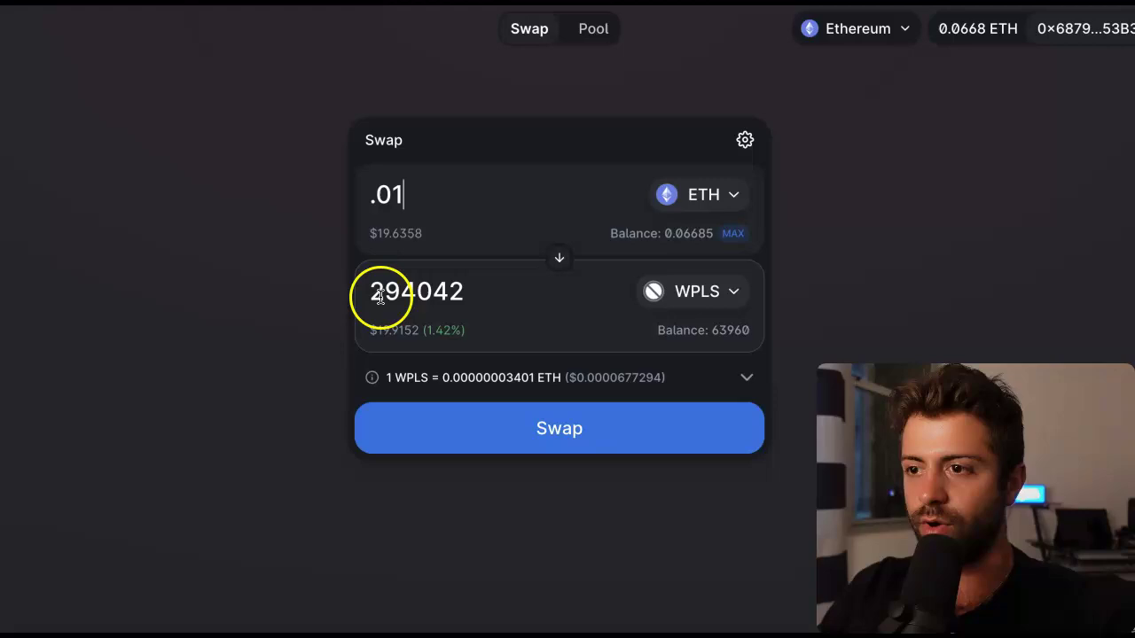
pyautogui.click(520, 431)
pyautogui.click(533, 502)
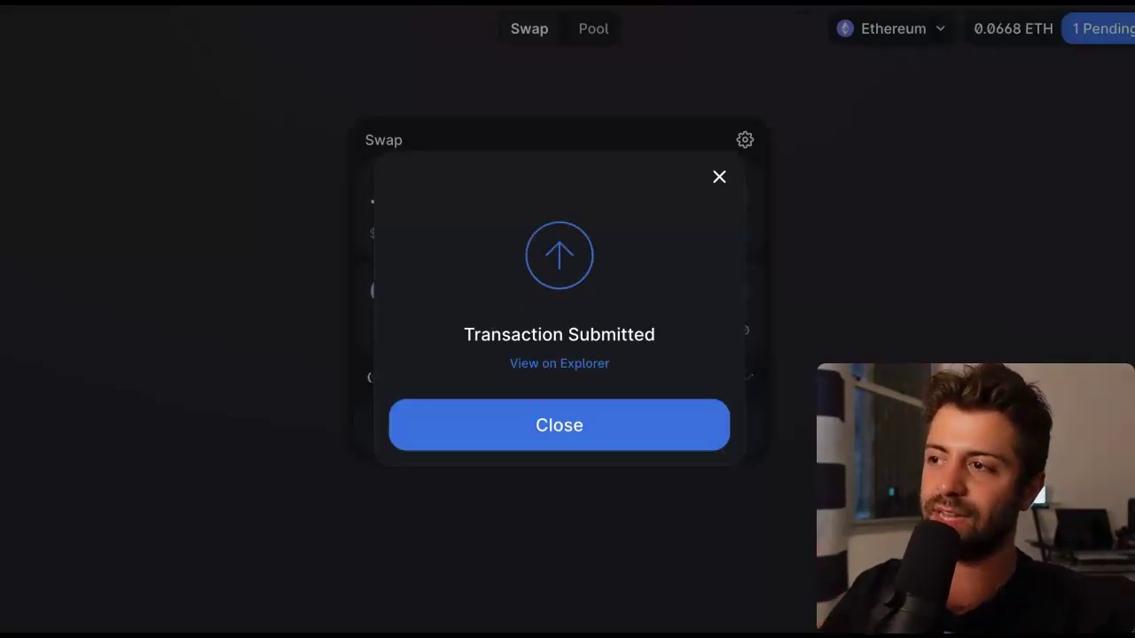
pyautogui.click(721, 153)
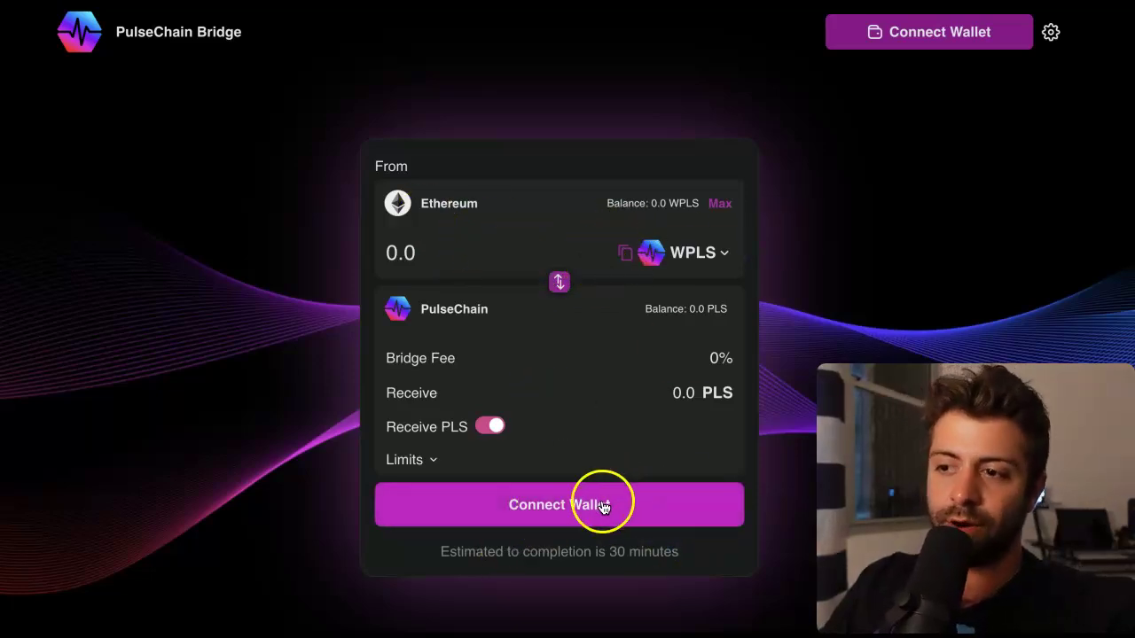
# Connect the MetaMask wallet to the PulseChain Bridge through WalletConnect
pyautogui.click(624, 520)
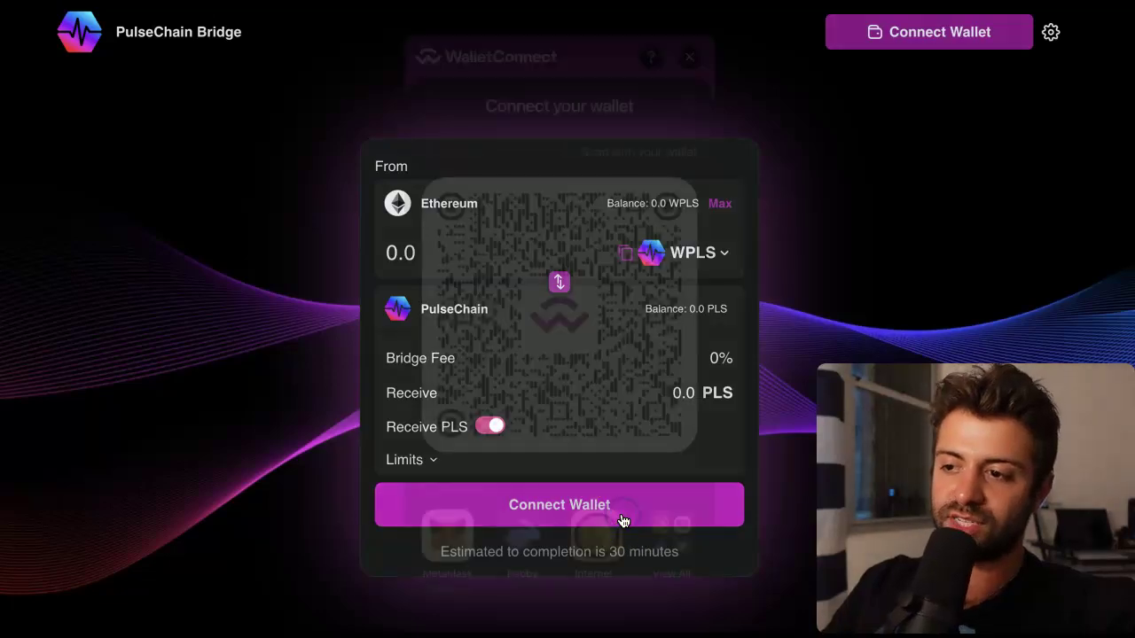
pyautogui.click(525, 534)
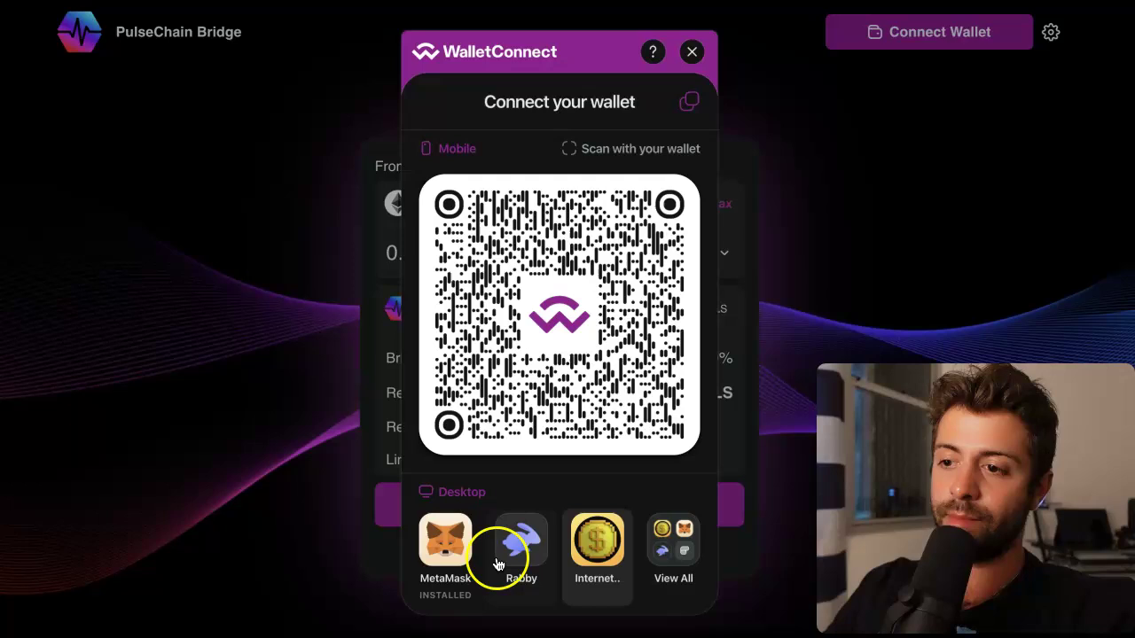
pyautogui.click(465, 552)
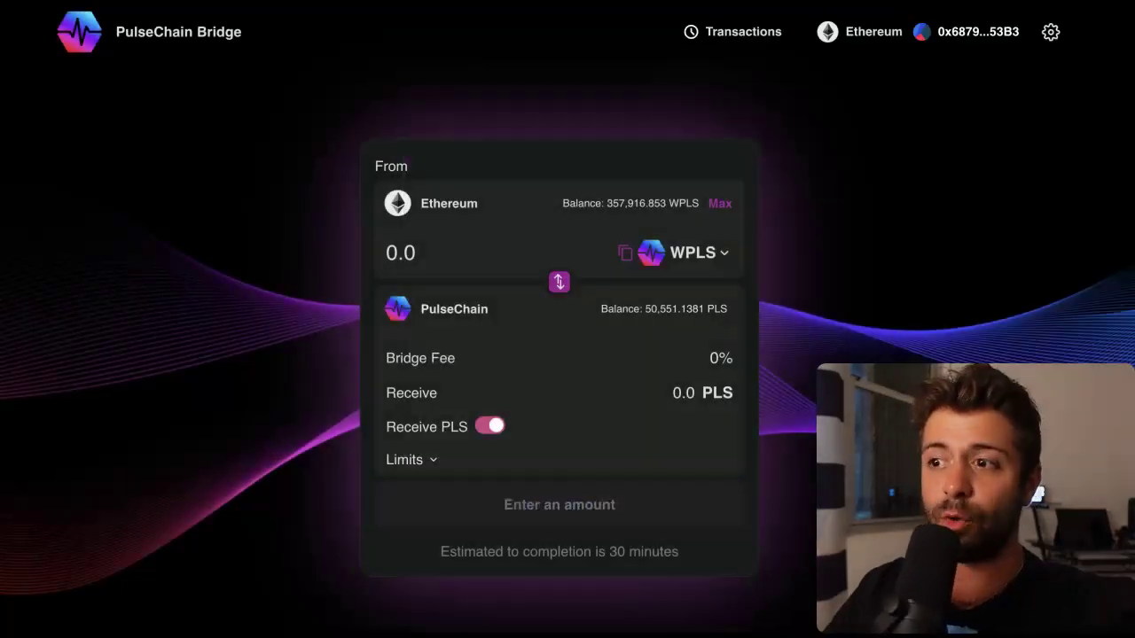
# Set the amount to bridge from Ethereum to PulseChain to 50000 WPLS, after first trying 5000
pyautogui.click(440, 252)
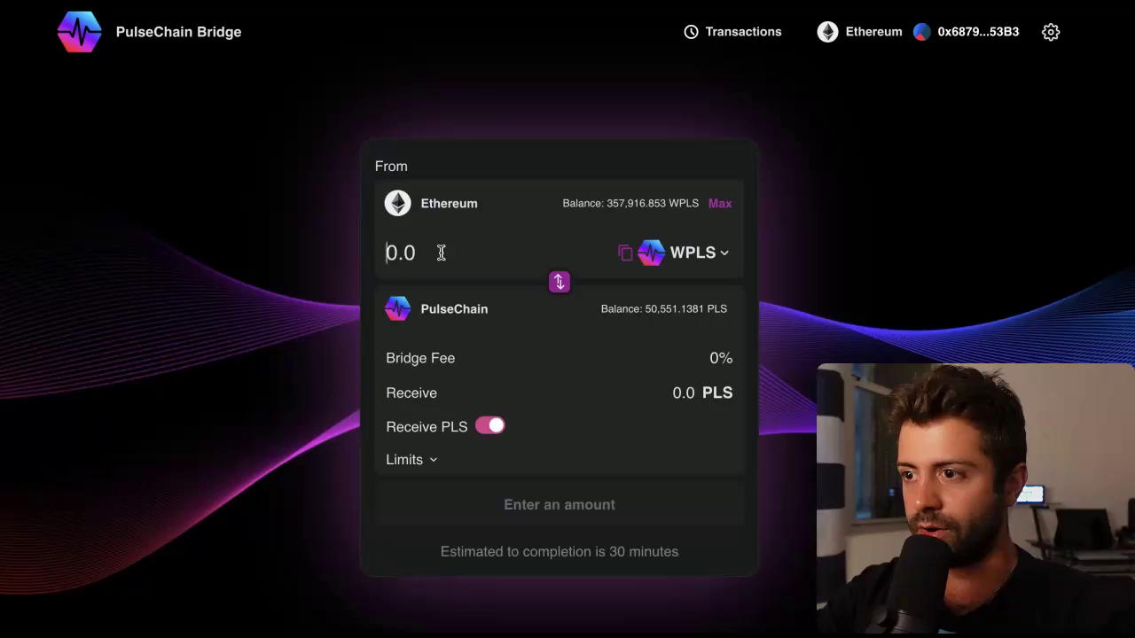
pyautogui.write('5000')
pyautogui.click(459, 260)
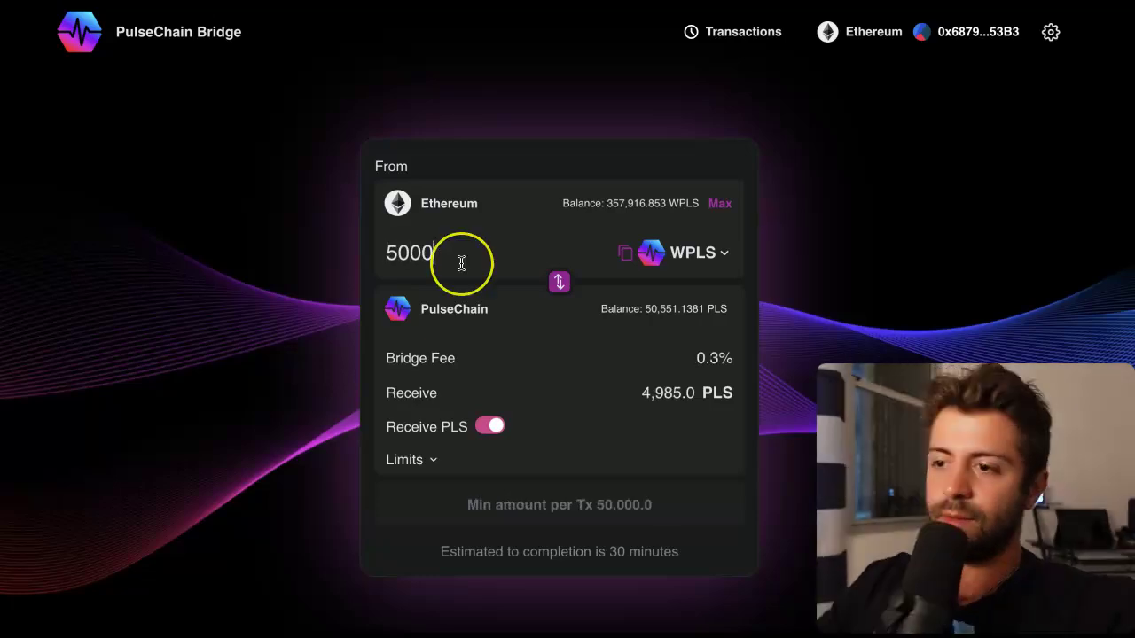
pyautogui.click(615, 517)
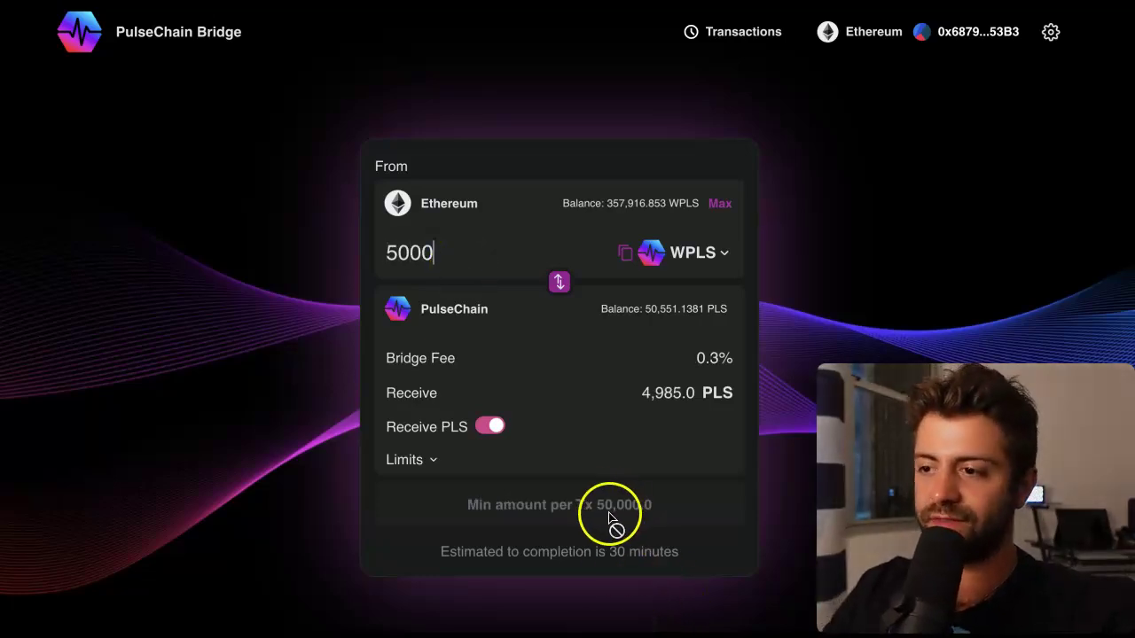
pyautogui.click(457, 258)
pyautogui.write('0')
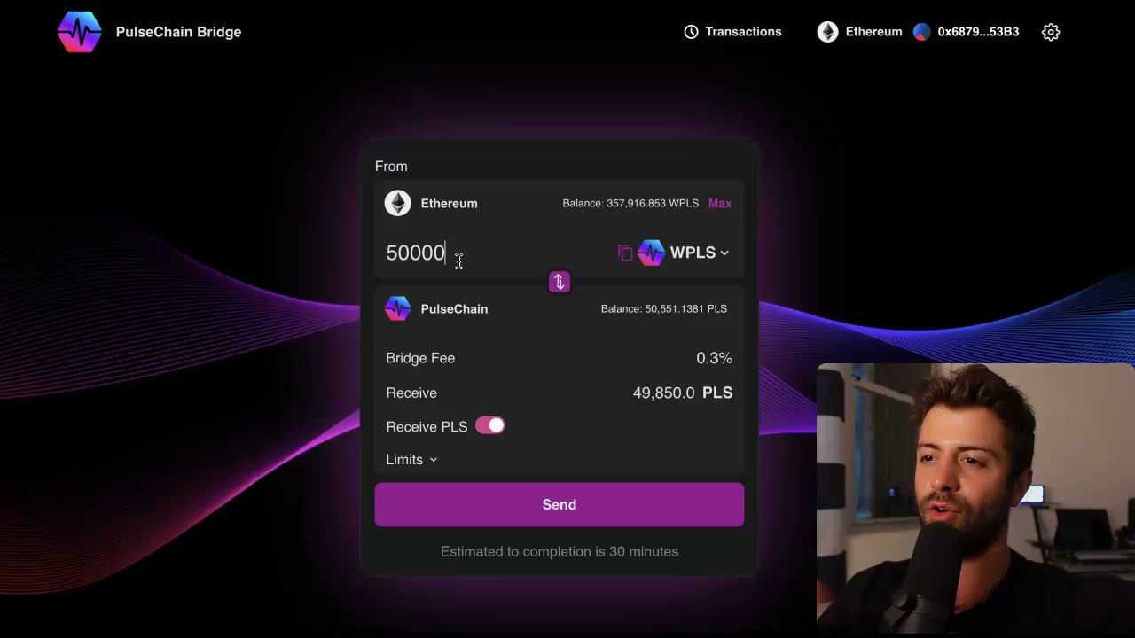
# Send the 50,000 WPLS bridge transfer from Ethereum to PulseChain and submit the transaction in MetaMask
pyautogui.moveTo(451, 259)
pyautogui.mouseDown()
pyautogui.moveTo(400, 253)
pyautogui.moveTo(435, 253)
pyautogui.mouseUp()
pyautogui.click(435, 253)
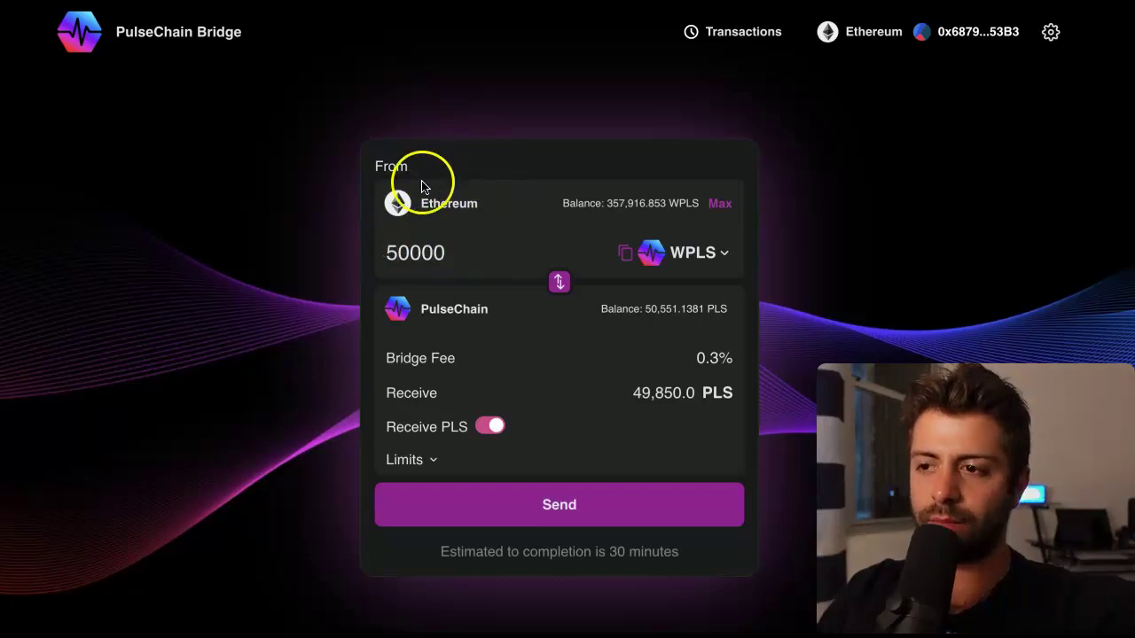
pyautogui.click(521, 515)
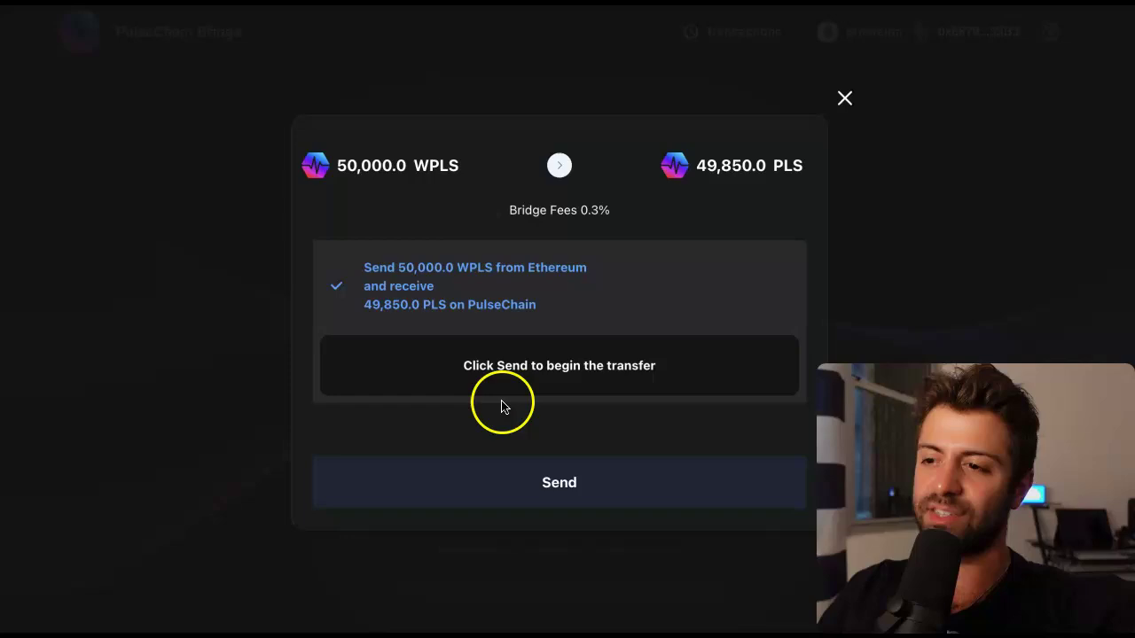
pyautogui.click(474, 489)
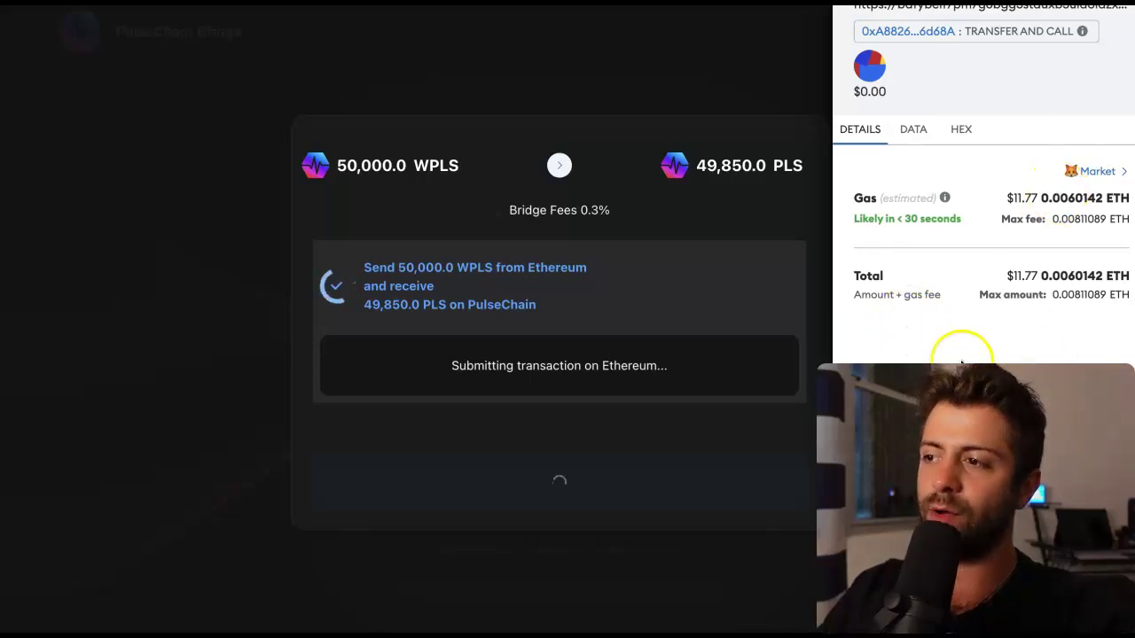
pyautogui.click(902, 334)
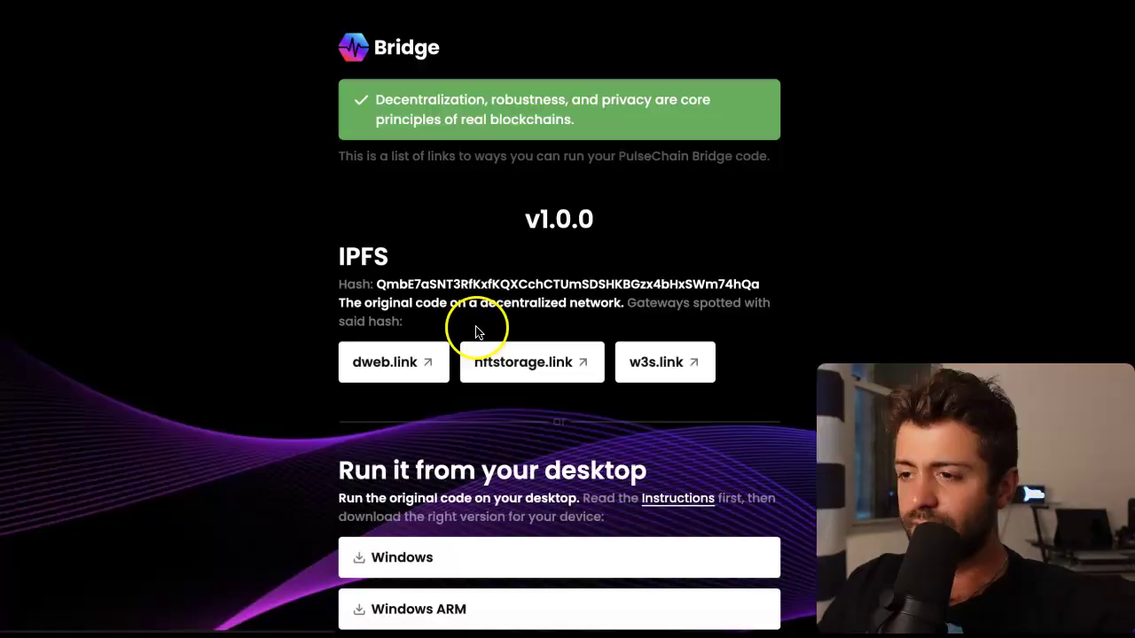
# Open the PulseChain Bridge through the w3s.link gateway and show its transaction list
pyautogui.click(661, 357)
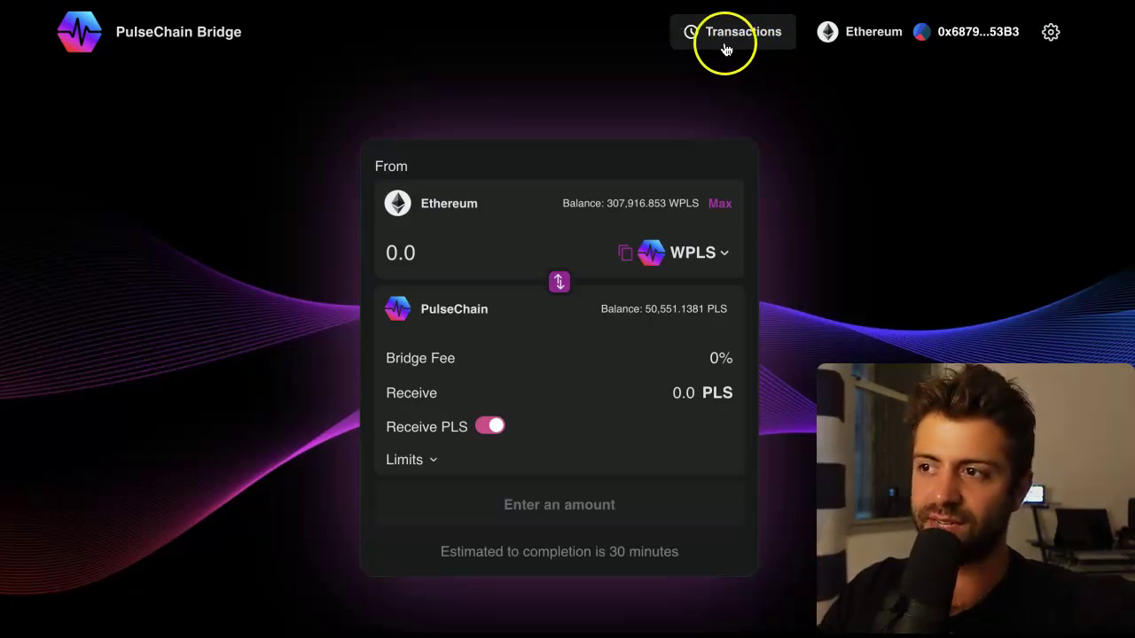
pyautogui.click(725, 47)
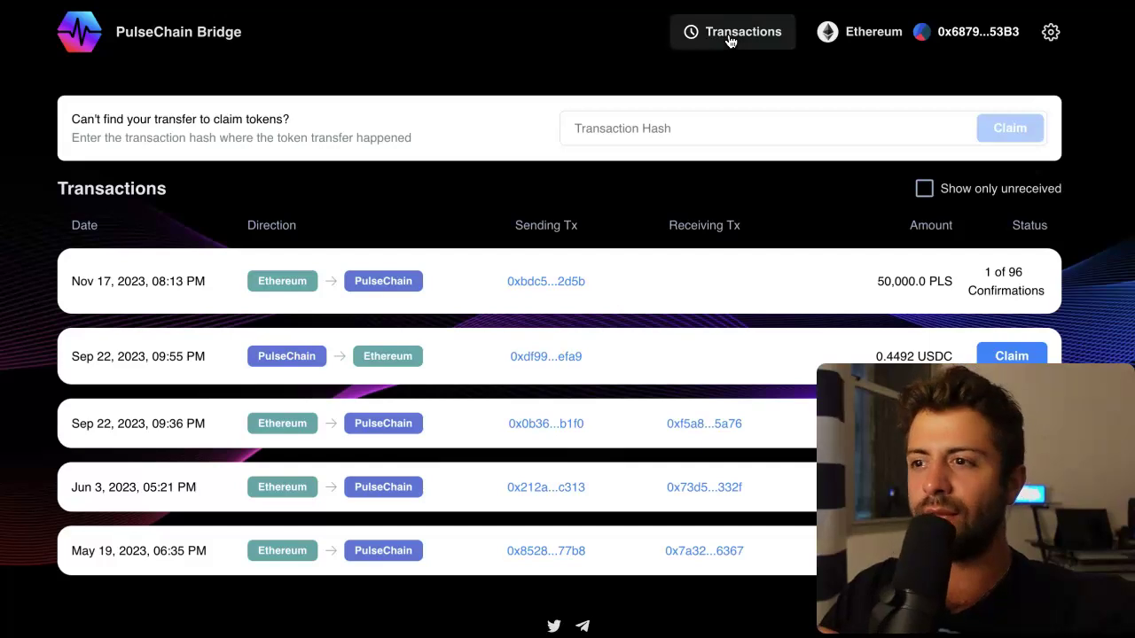
pyautogui.click(487, 200)
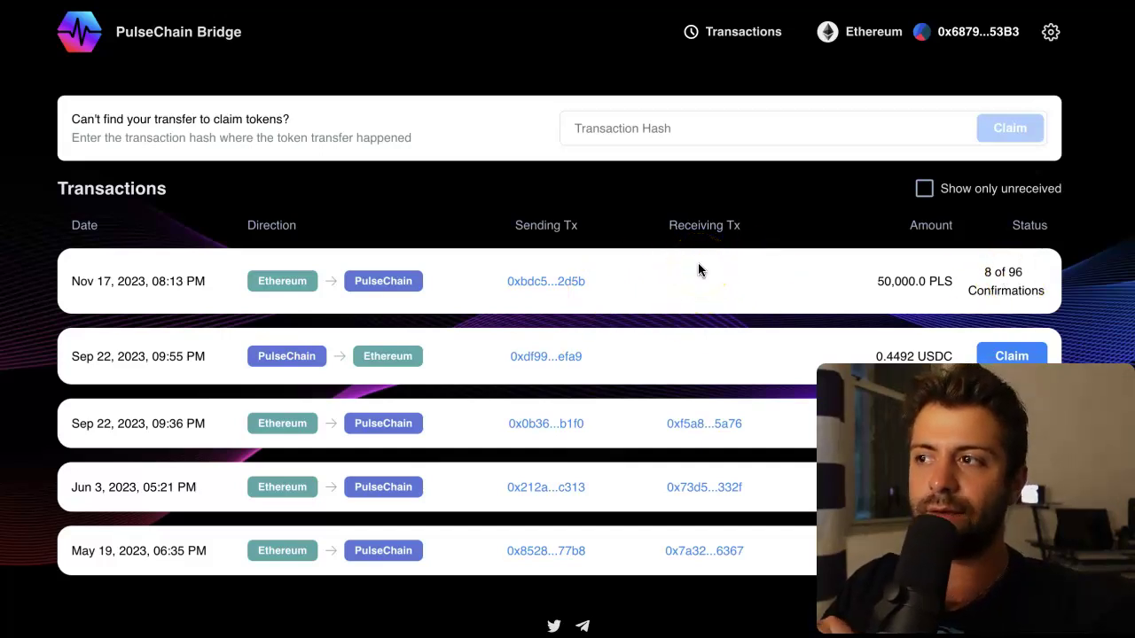
# Open the MetaMask wallet and expand it to its full-page view
pyautogui.hotkey('alt', 'shift', 'm')
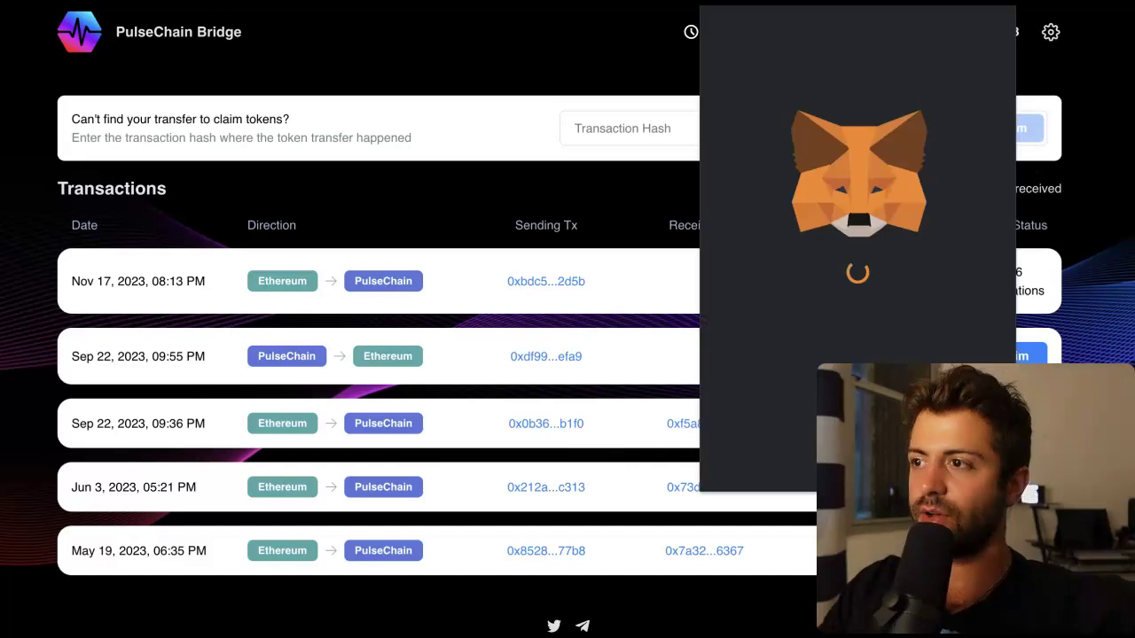
pyautogui.click(980, 32)
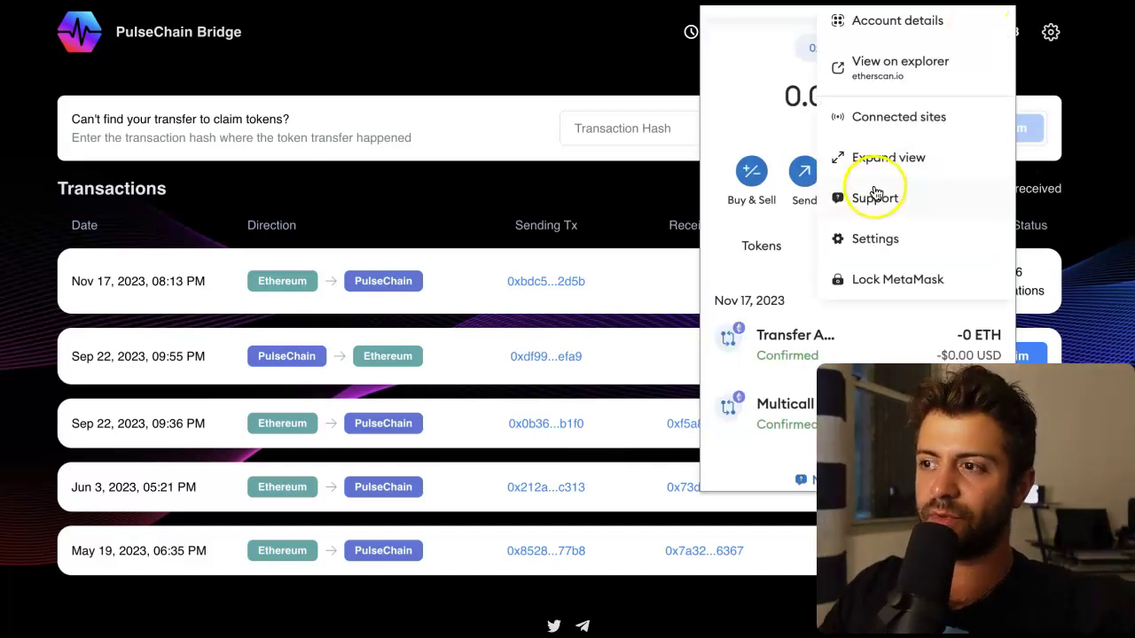
pyautogui.click(880, 160)
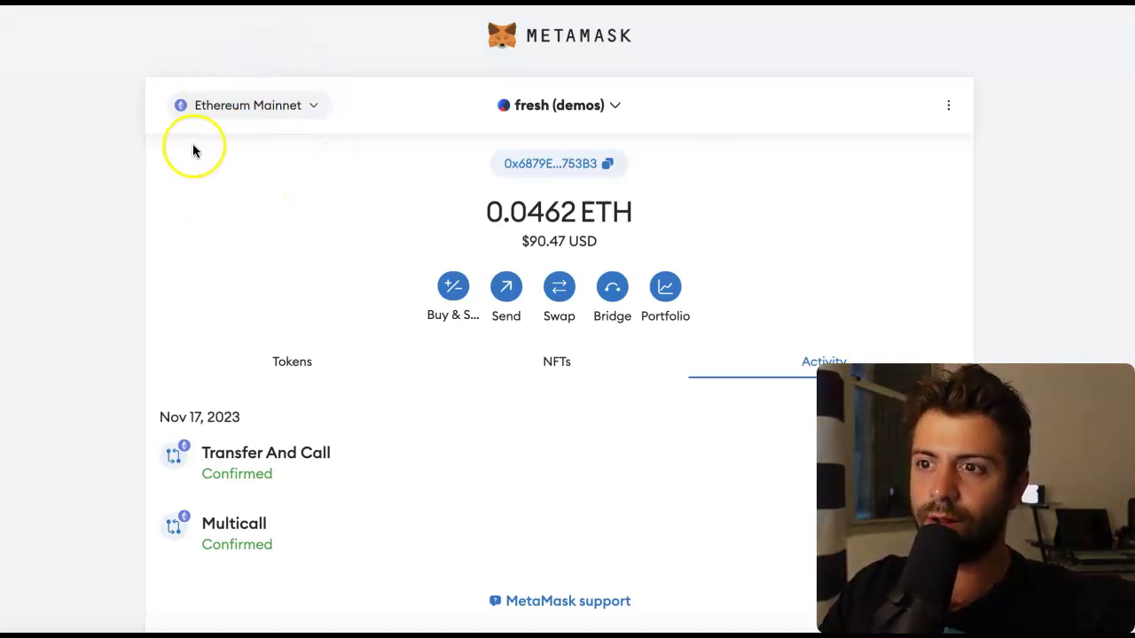
# Switch the wallet's network to PulseChain from the swap app's network request and approve it in MetaMask
pyautogui.click(289, 112)
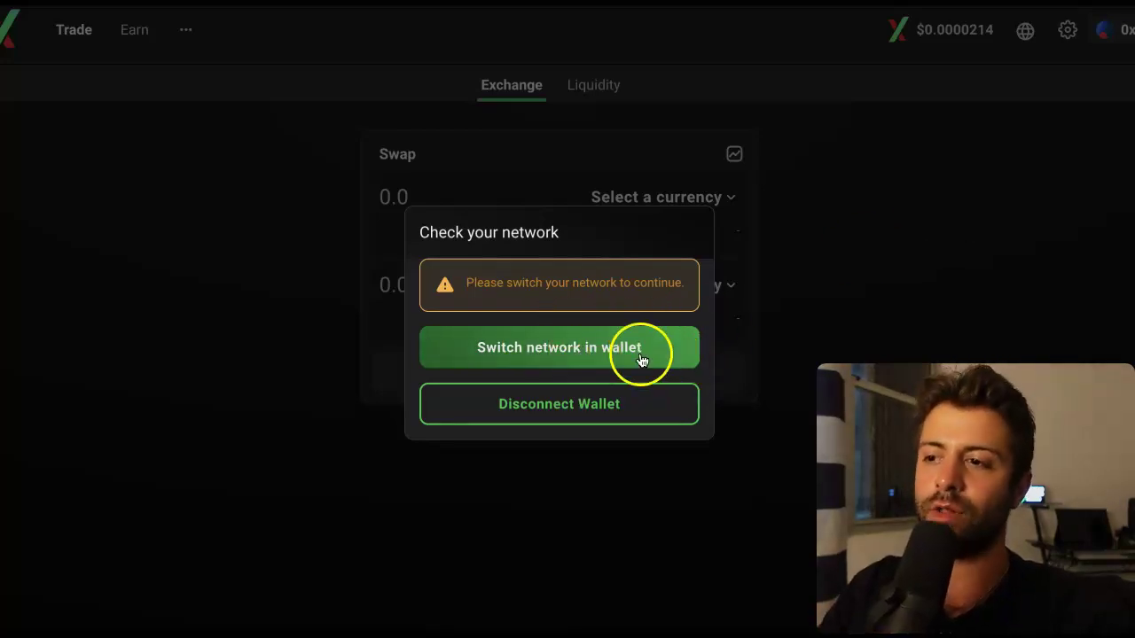
pyautogui.click(670, 351)
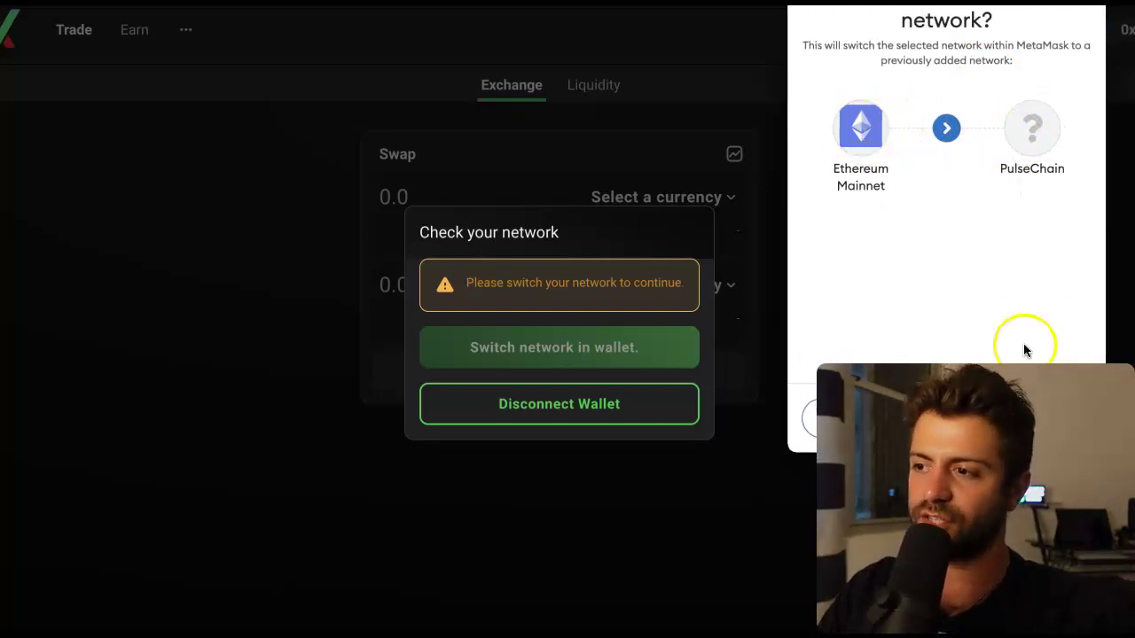
pyautogui.click(1028, 417)
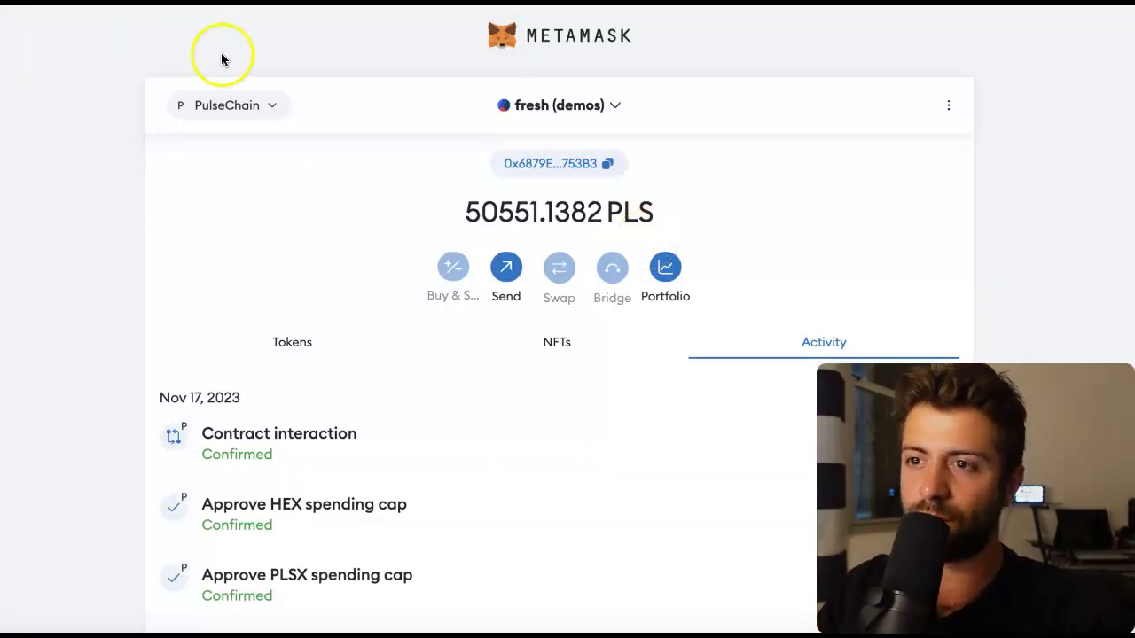
# Switch the MetaMask wallet to Ethereum Mainnet and back to PulseChain, and return to the swap app
pyautogui.click(275, 106)
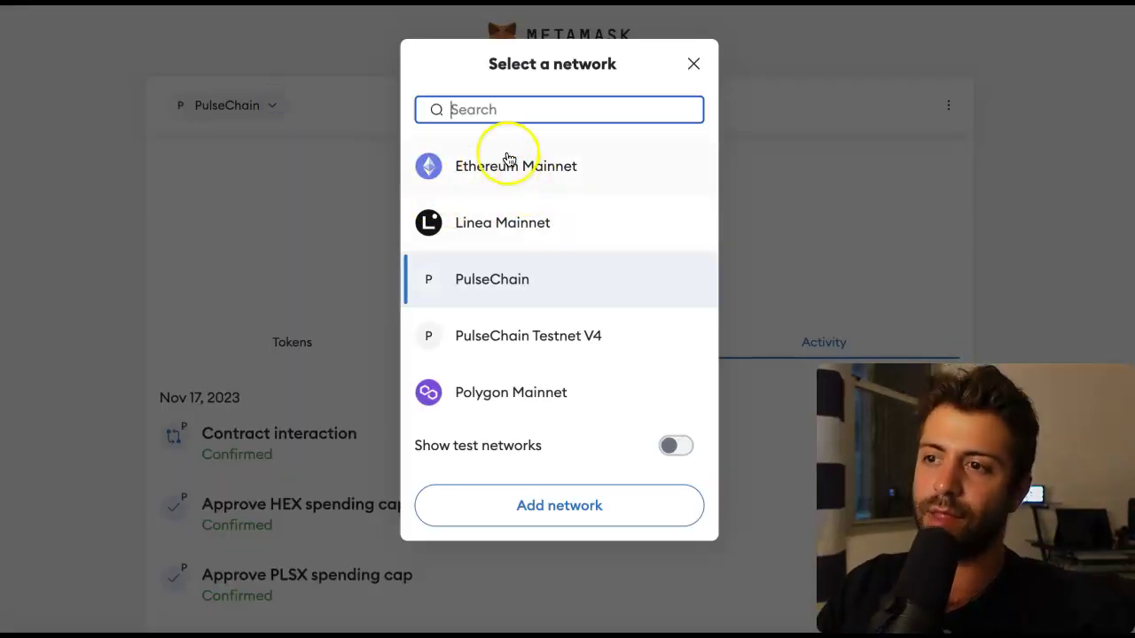
pyautogui.click(482, 292)
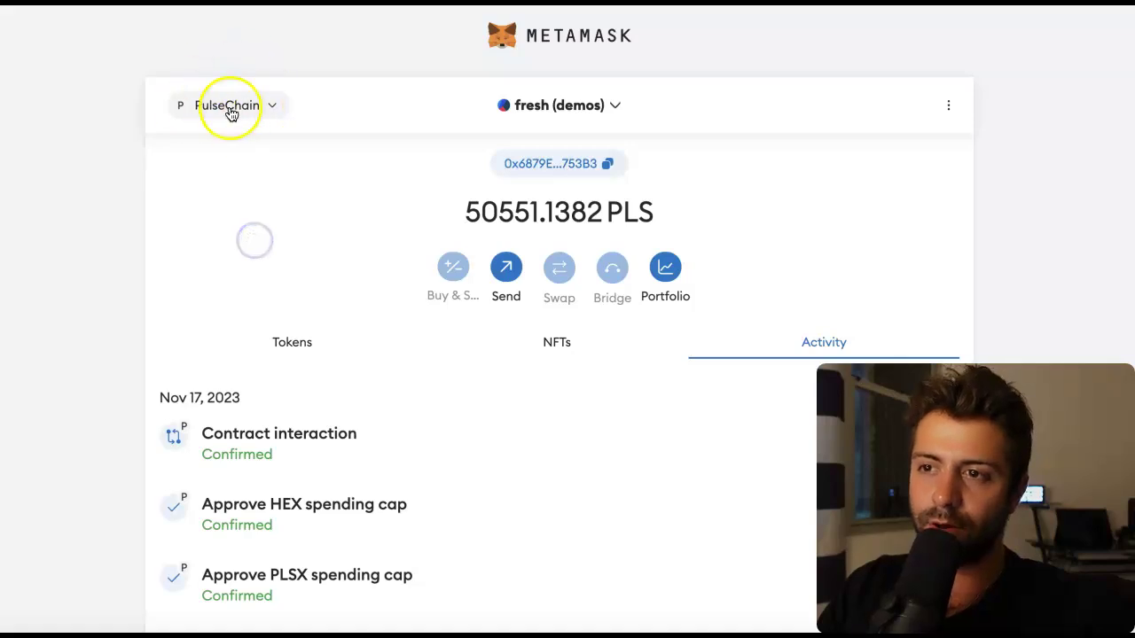
pyautogui.click(275, 107)
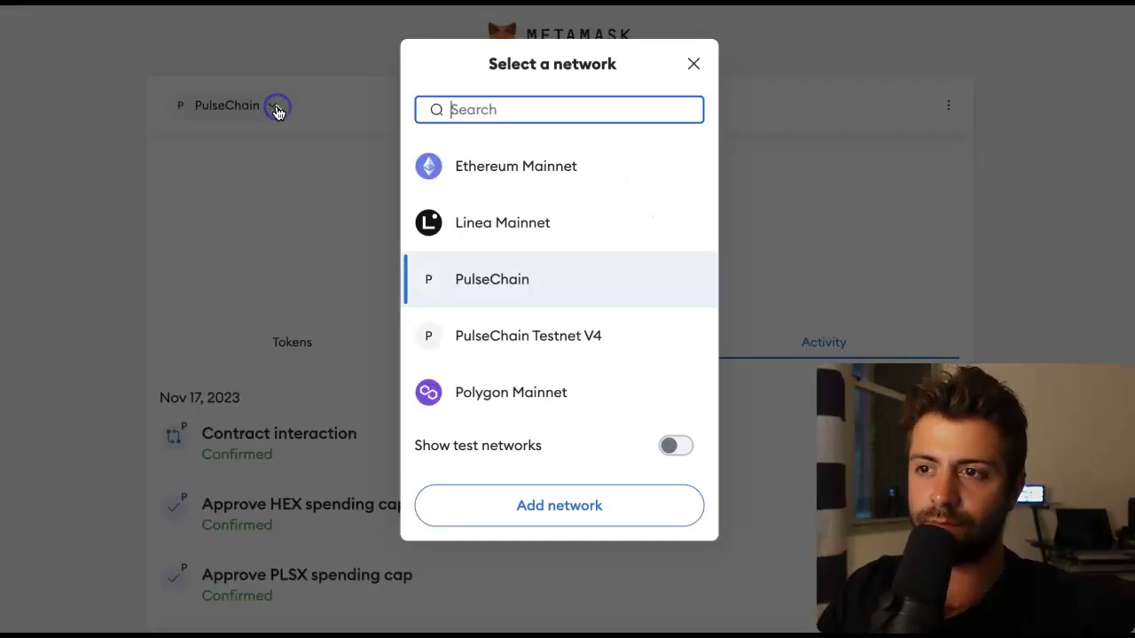
pyautogui.click(473, 161)
pyautogui.click(271, 112)
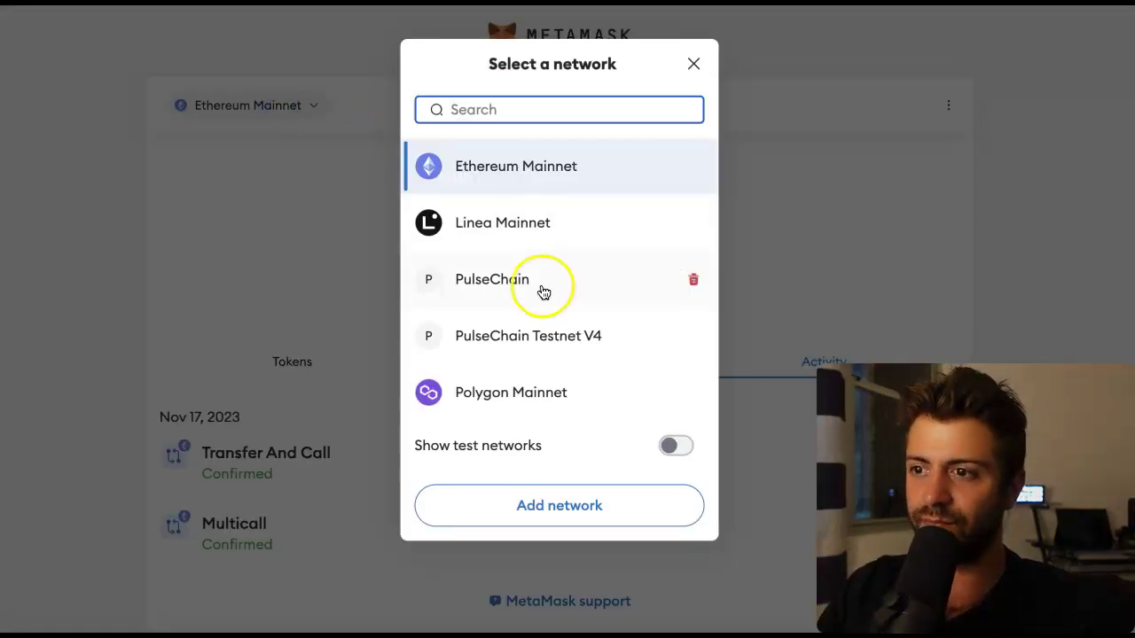
pyautogui.press('Escape')
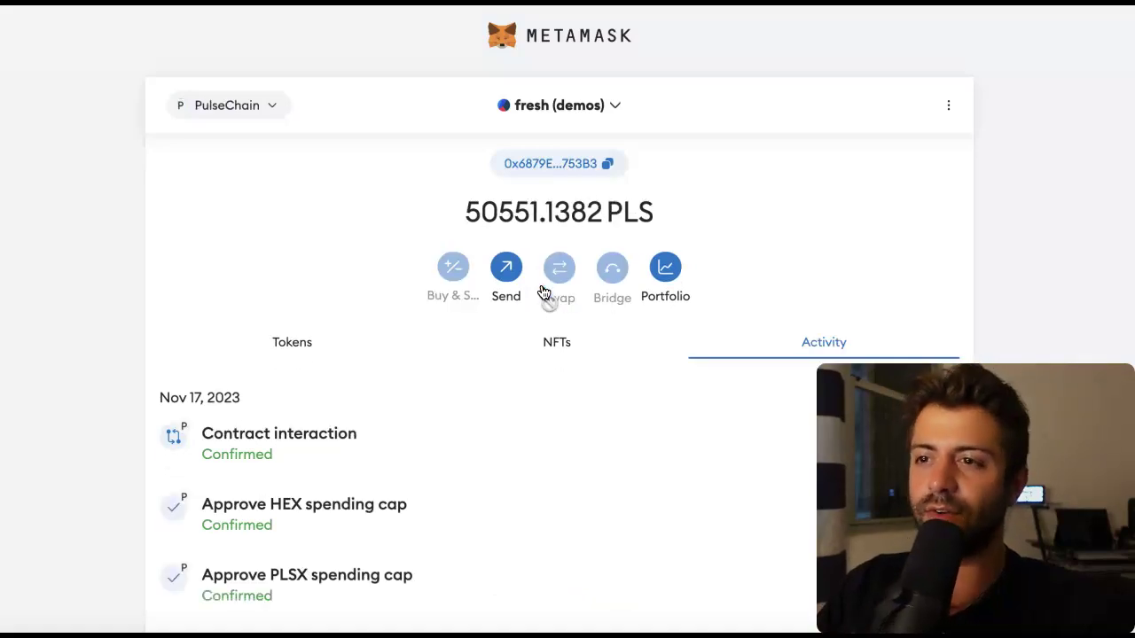
pyautogui.click(702, 276)
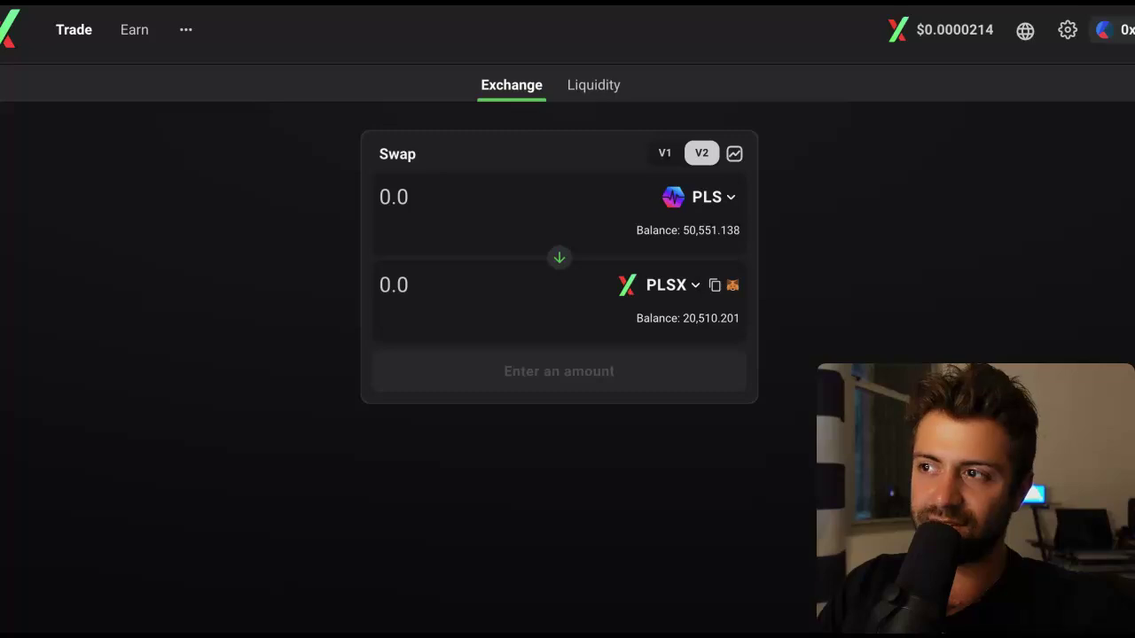
pyautogui.click(734, 188)
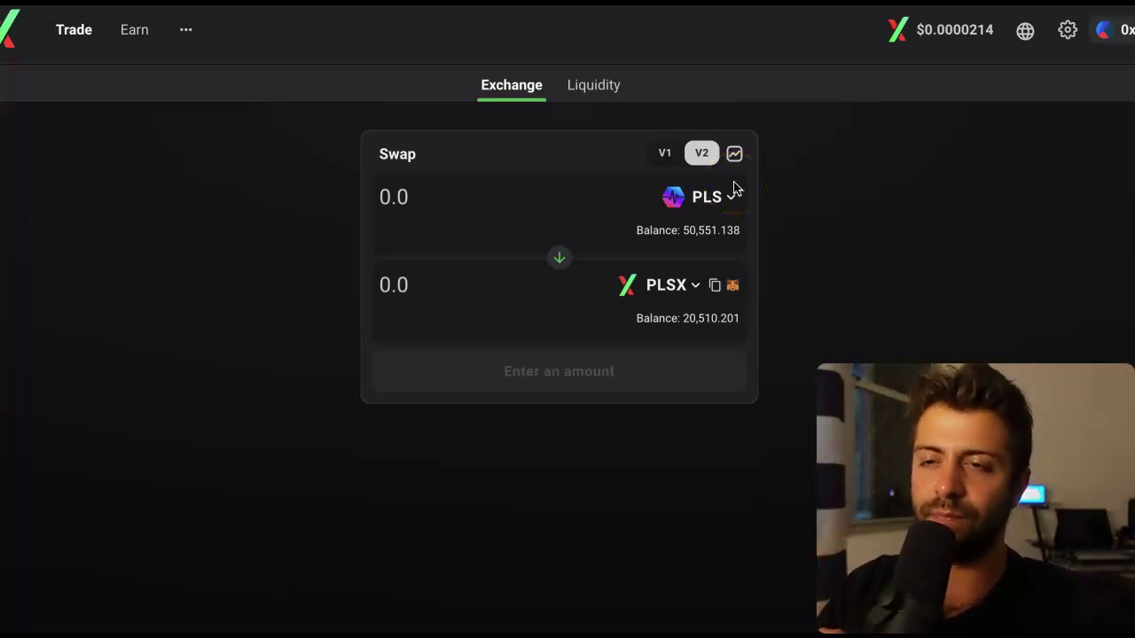
# Return to the bridge's transaction list and approve switching the wallet's network to Ethereum Mainnet
pyautogui.click(354, 94)
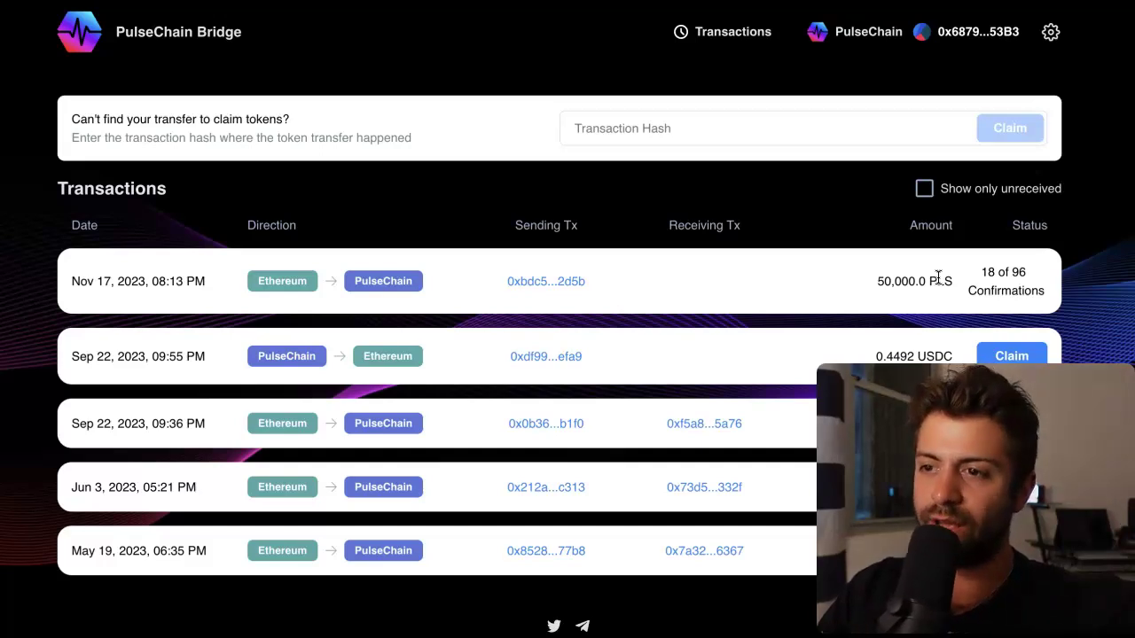
pyautogui.moveTo(259, 357); pyautogui.dragTo(378, 356)
pyautogui.click(378, 356)
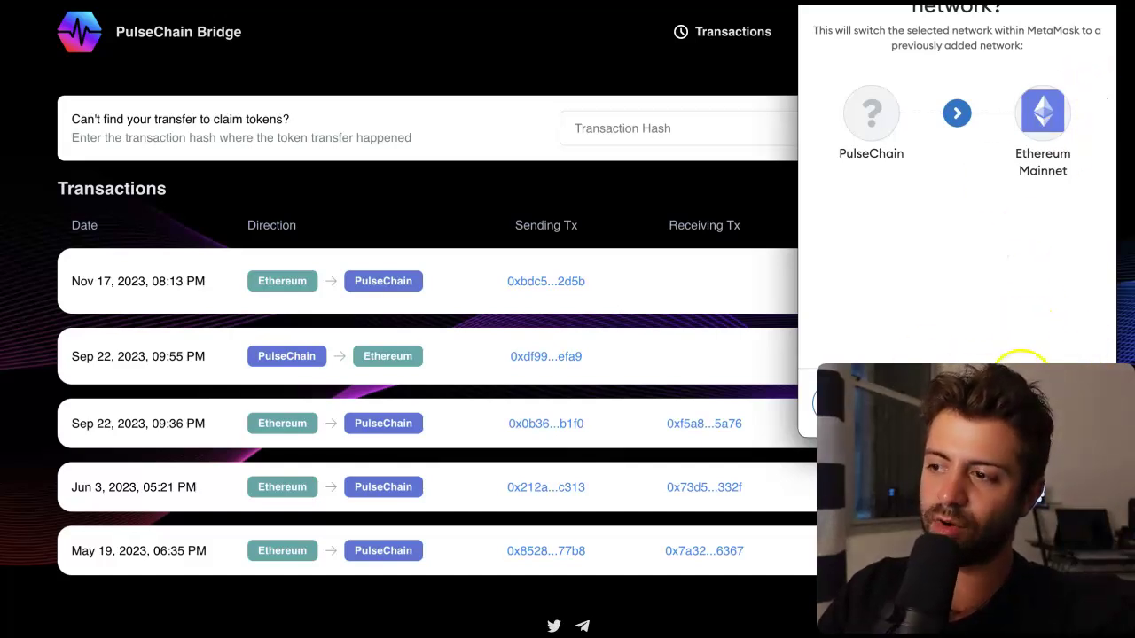
pyautogui.click(1028, 408)
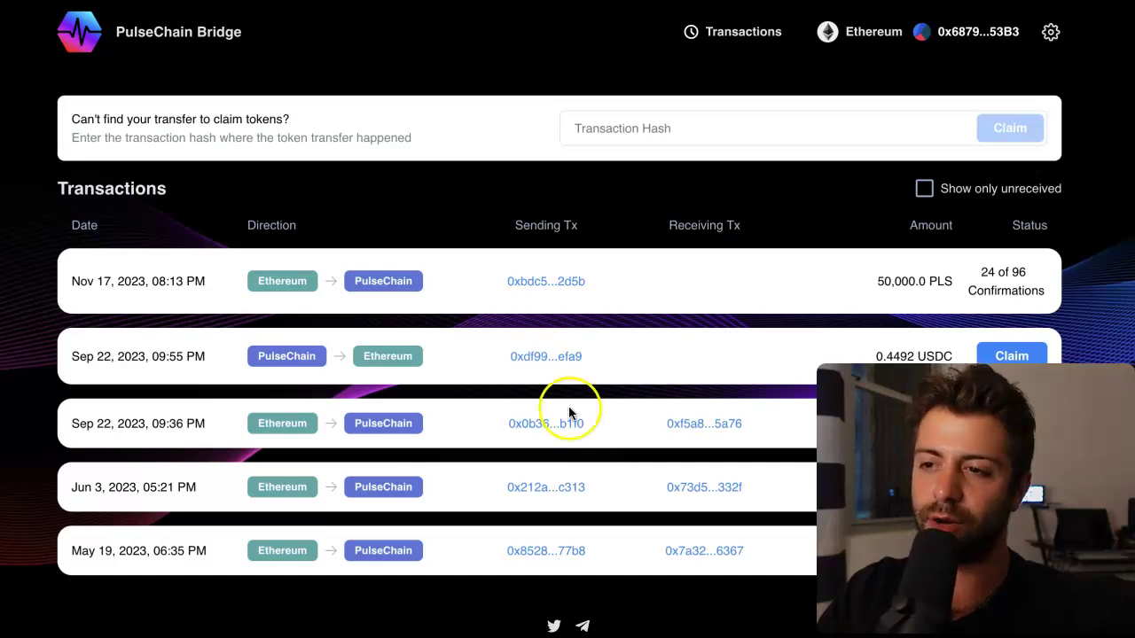
# Examine the unclaimed PulseChain-to-Ethereum USDC transfer, the pending 50,000 PLS transfer's status and the Sep 22, 09:36 PM receiving transaction
pyautogui.moveTo(276, 357); pyautogui.dragTo(421, 358)
pyautogui.click(421, 358)
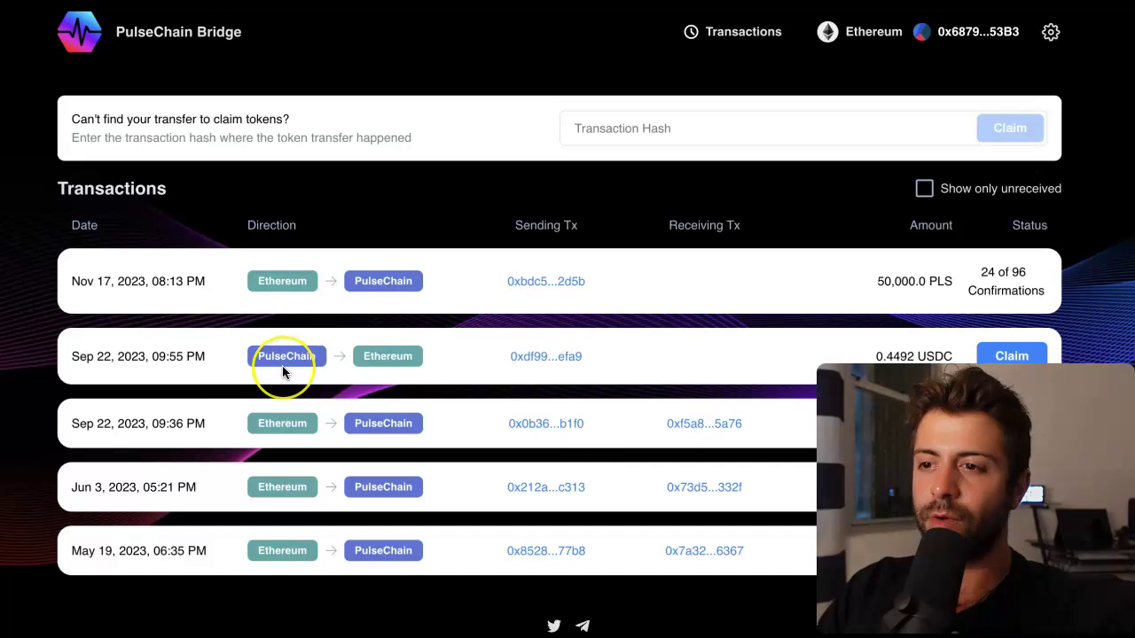
pyautogui.click(1034, 355)
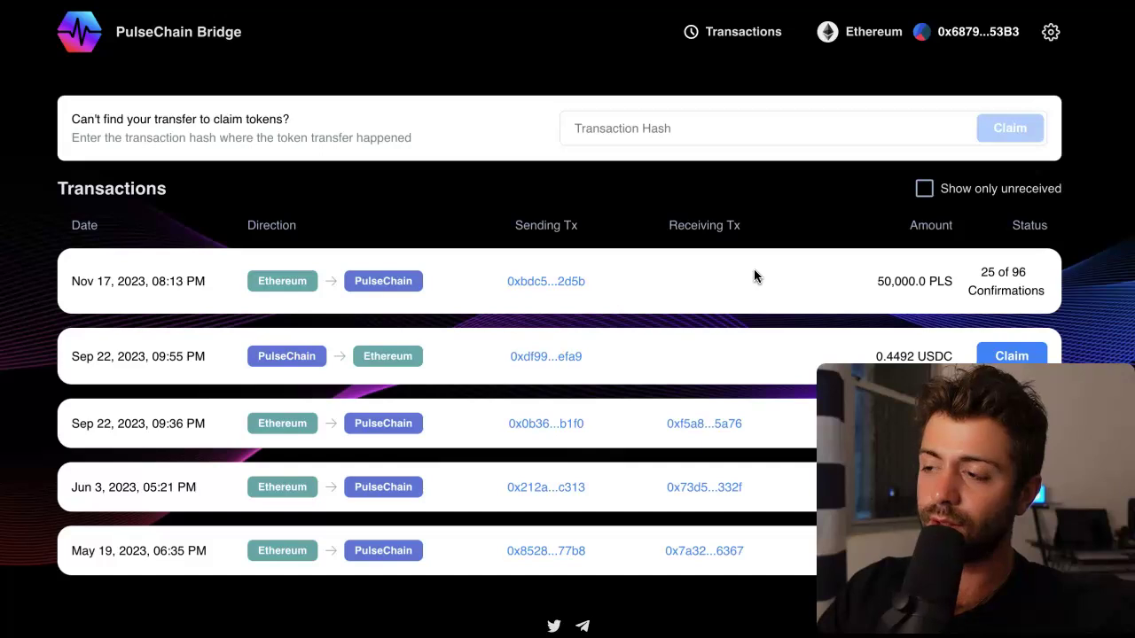
pyautogui.click(991, 282)
pyautogui.click(749, 306)
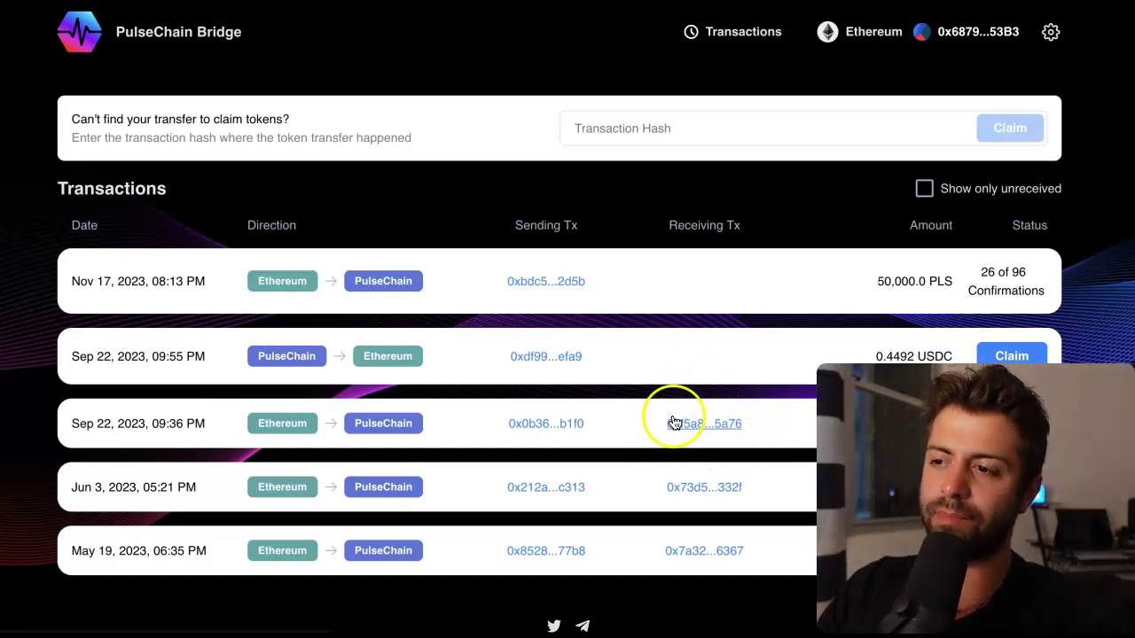
pyautogui.click(697, 432)
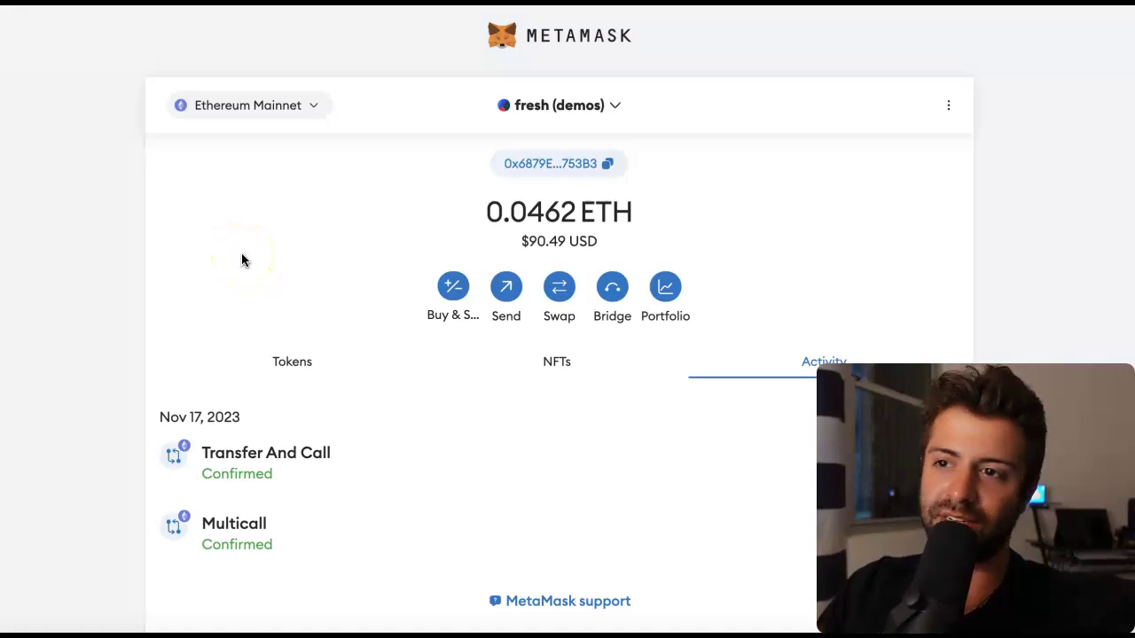
# Switch the MetaMask wallet to PulseChain and review its token list
pyautogui.click(315, 103)
pyautogui.click(316, 102)
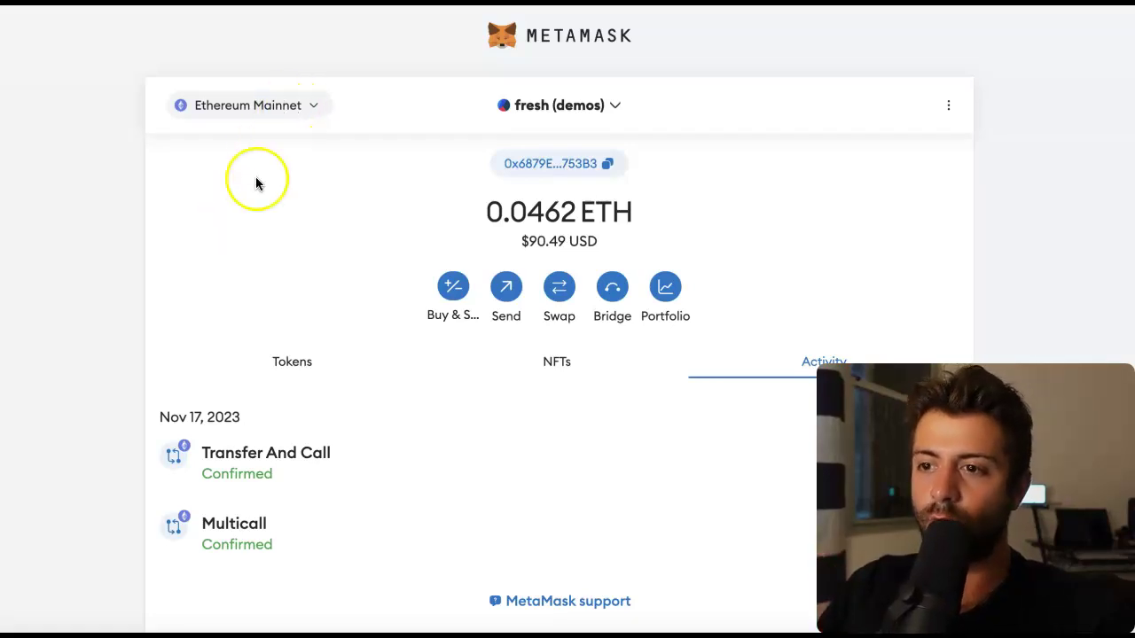
pyautogui.click(285, 362)
pyautogui.click(290, 112)
pyautogui.click(493, 281)
pyautogui.scroll(-1, 478, 311)
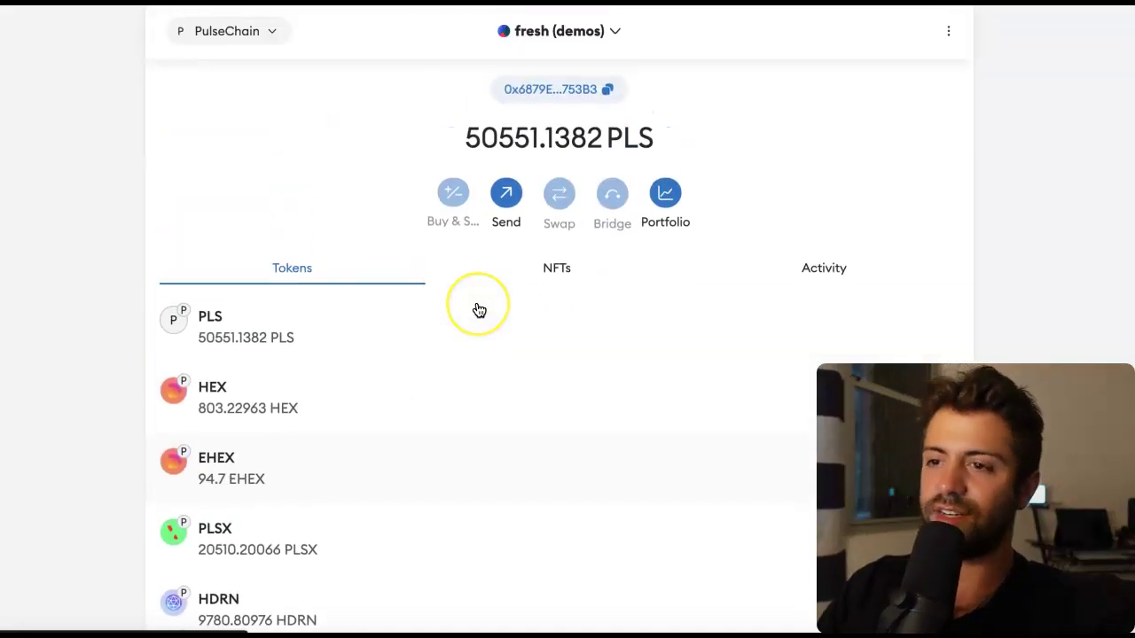
pyautogui.scroll(1, 479, 311)
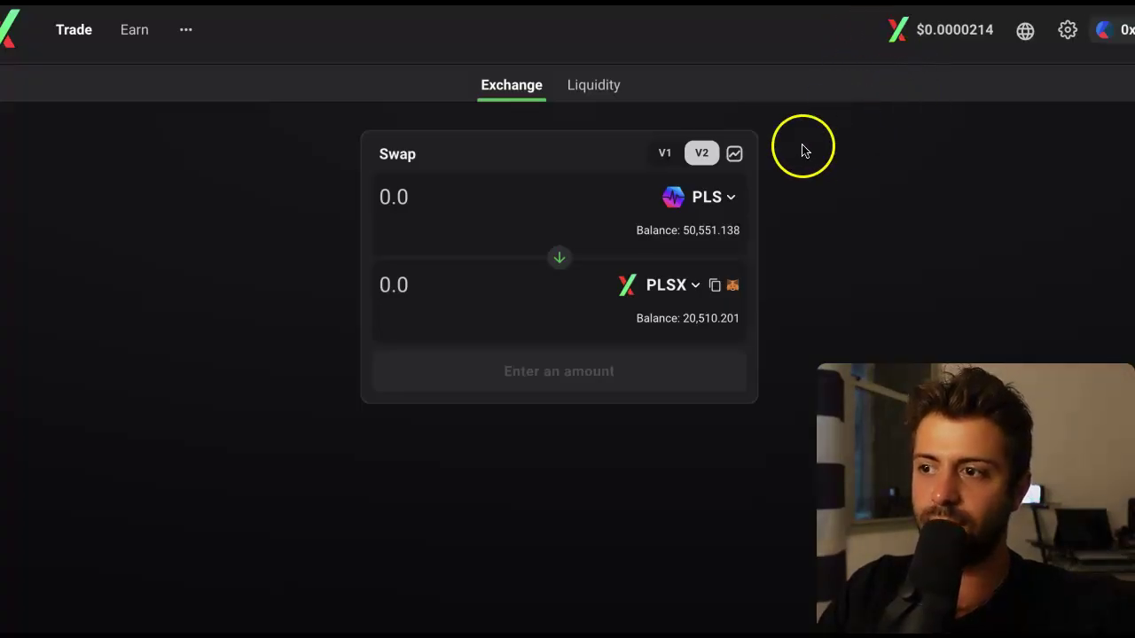
# Set the swap app's token to receive to INC, after first choosing HEX, and request adding INC to MetaMask
pyautogui.click(672, 288)
pyautogui.click(540, 401)
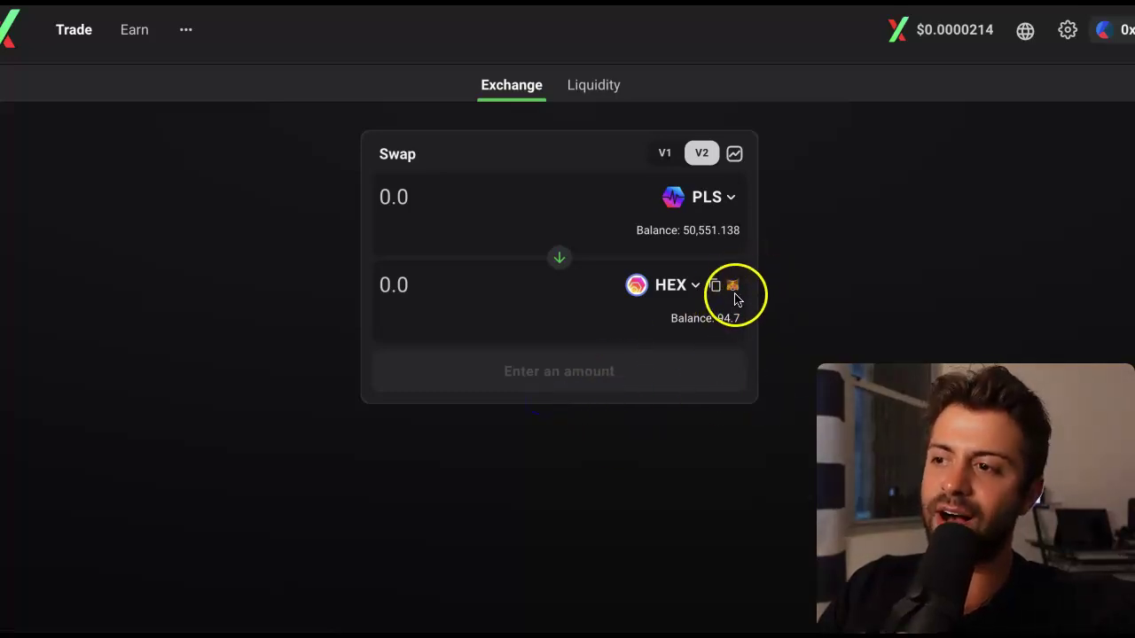
pyautogui.click(648, 285)
pyautogui.click(548, 356)
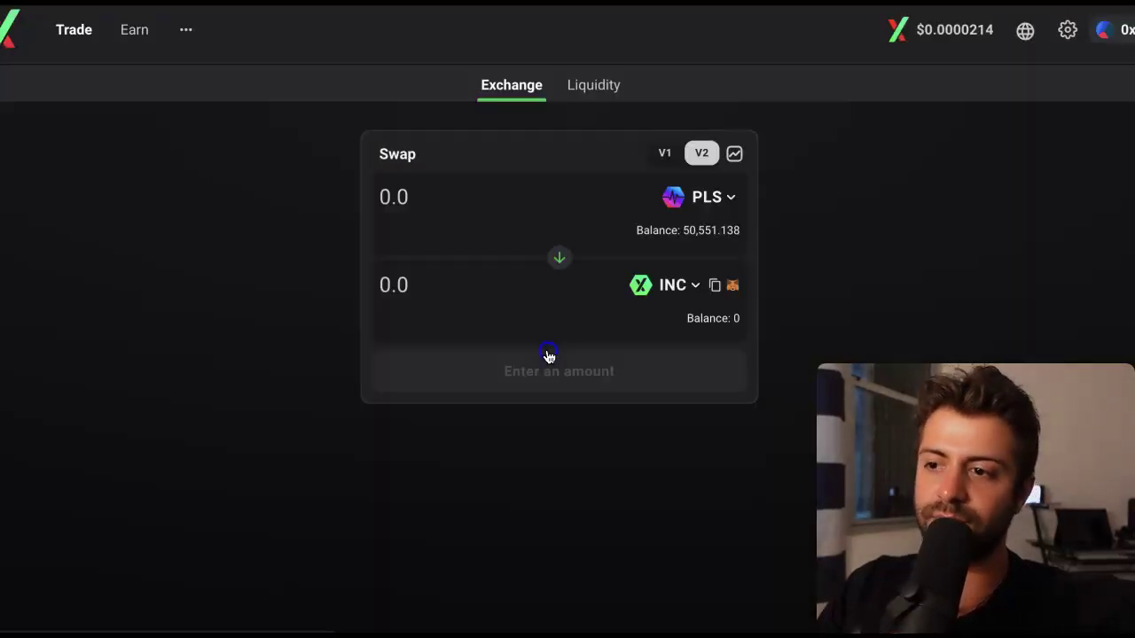
pyautogui.click(732, 287)
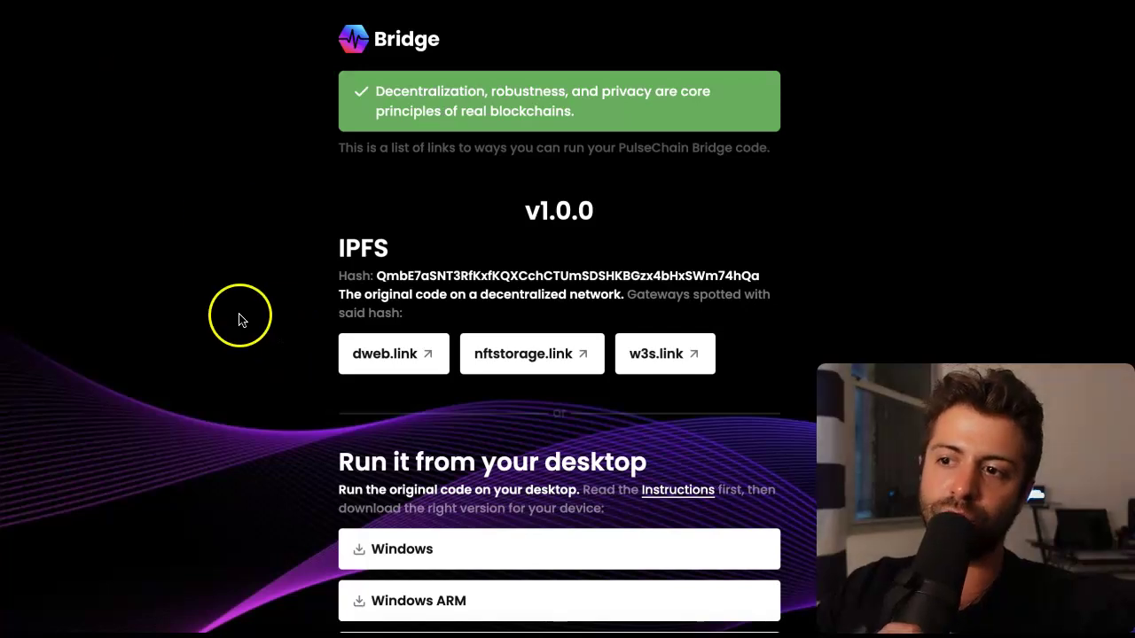
# Review the Bridge page's IPFS gateways, desktop downloads and community sites
pyautogui.scroll(-1, 240, 319)
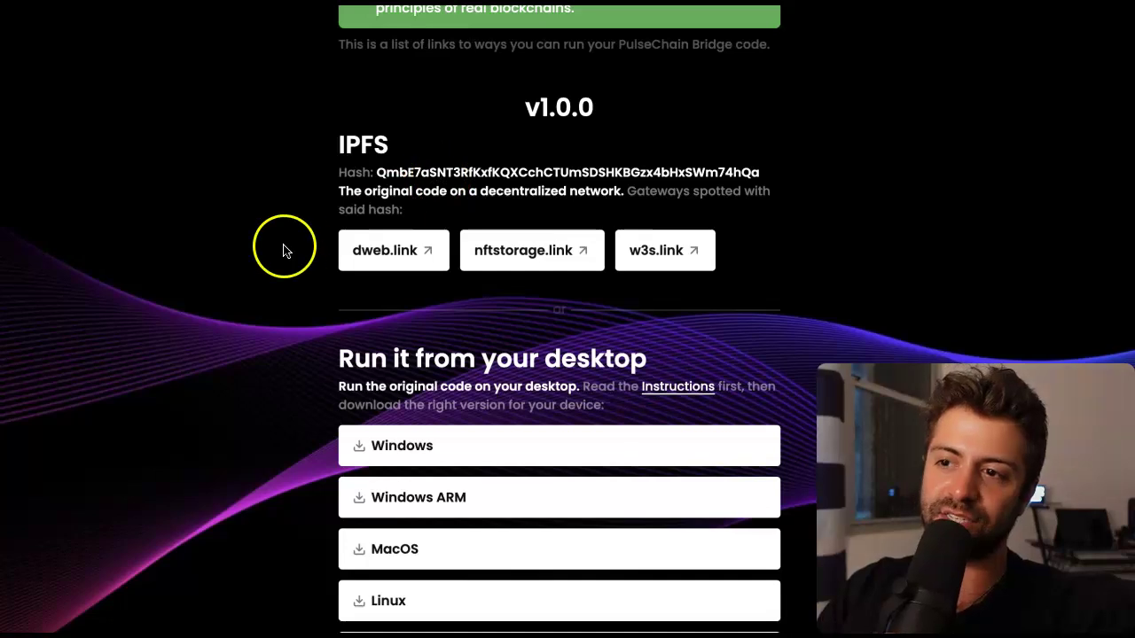
pyautogui.scroll(-3, 281, 249)
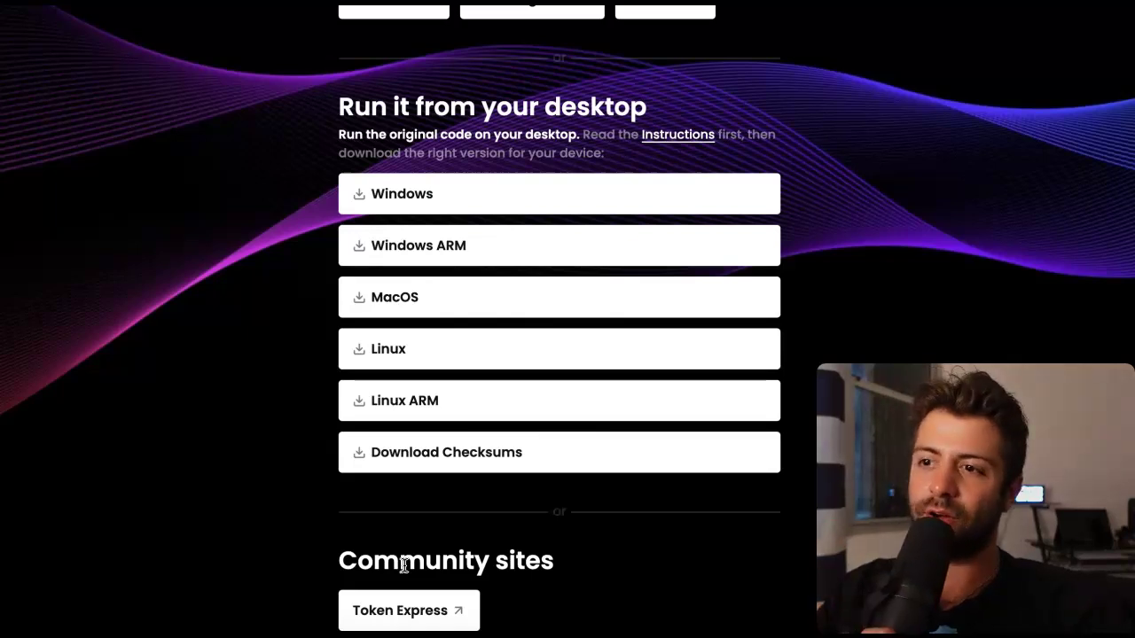
pyautogui.scroll(4, 506, 244)
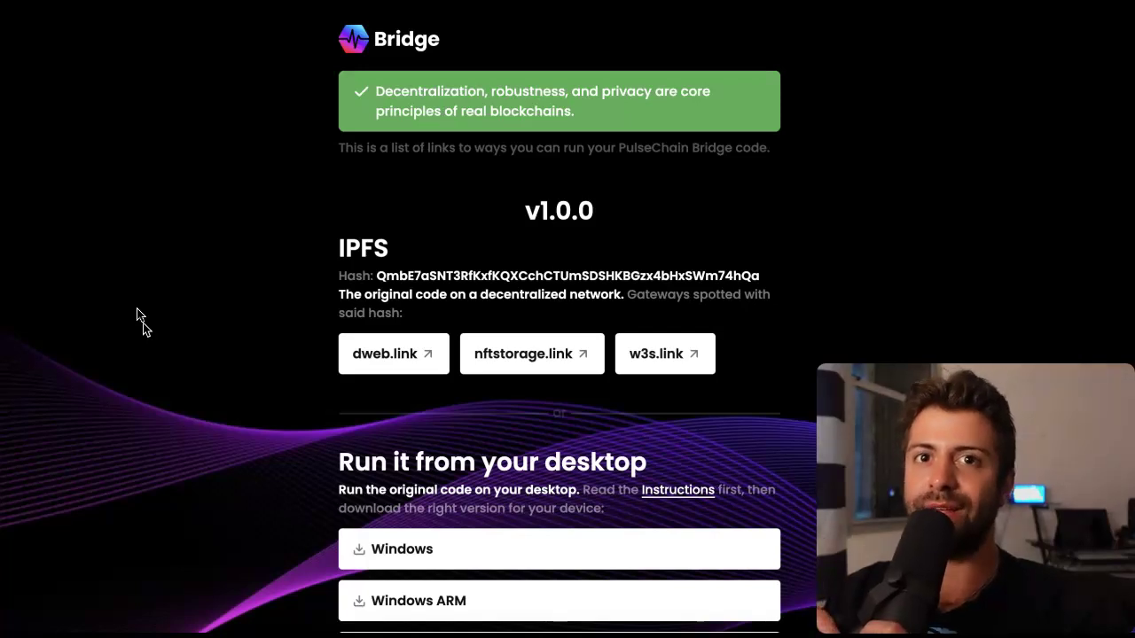
pyautogui.click(80, 186)
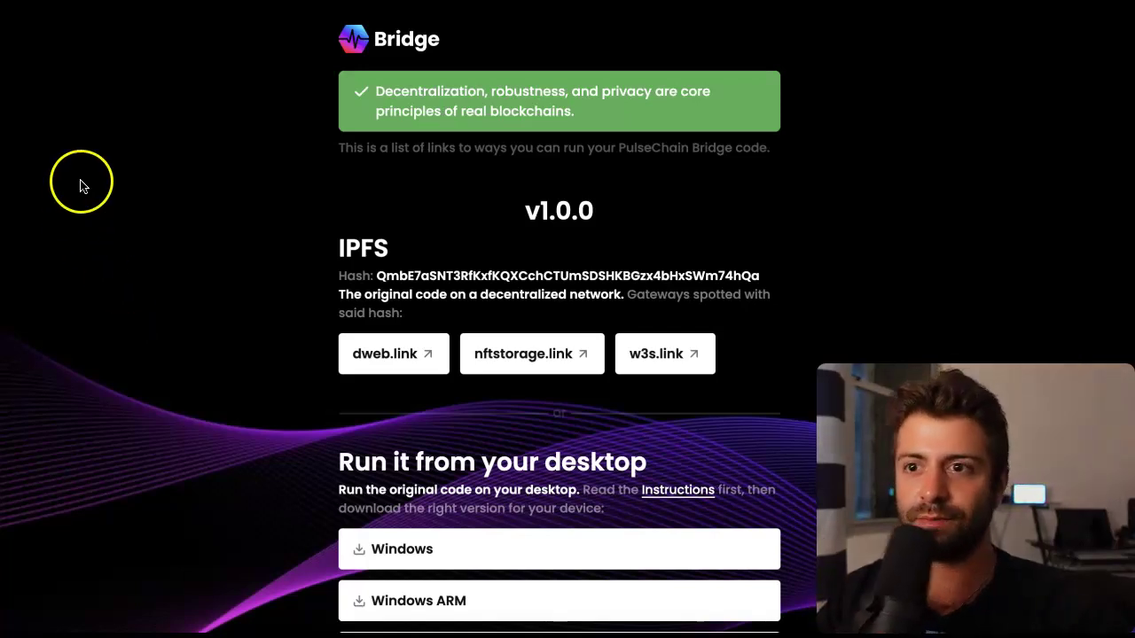